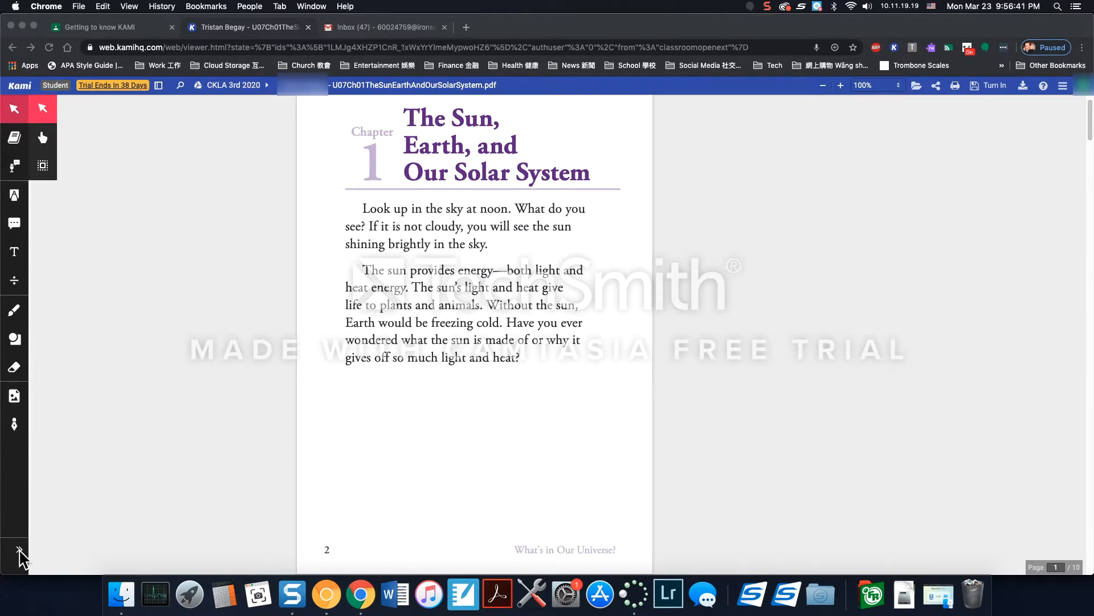
Step: Expand the toolbar to show tool descriptions, and try the toolbar on the opposite side of the page before moving it back
left_click(20, 553)
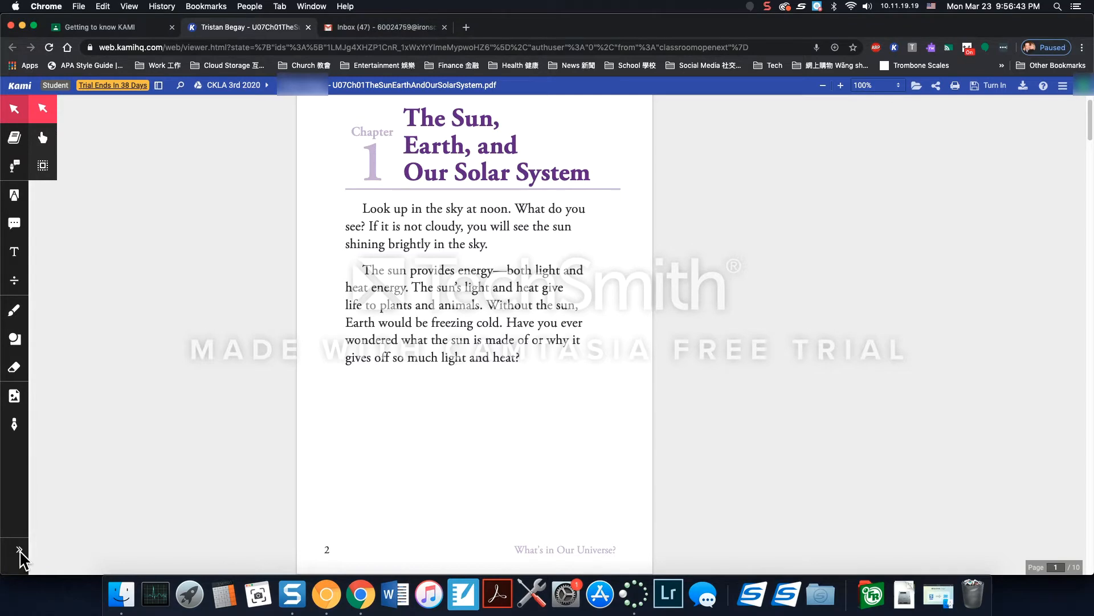
left_click(20, 552)
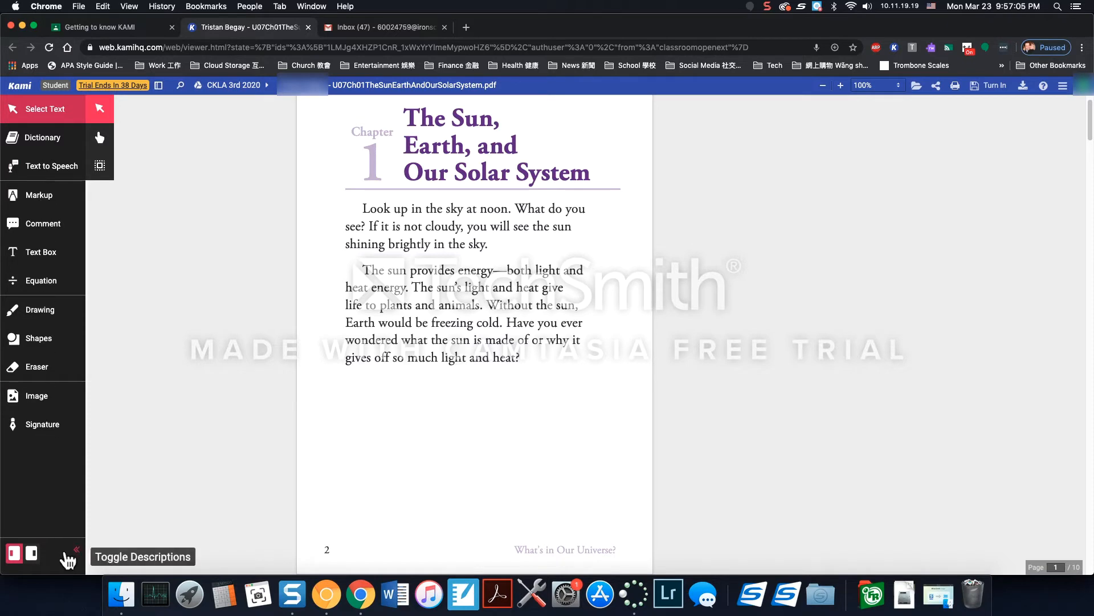
left_click(76, 550)
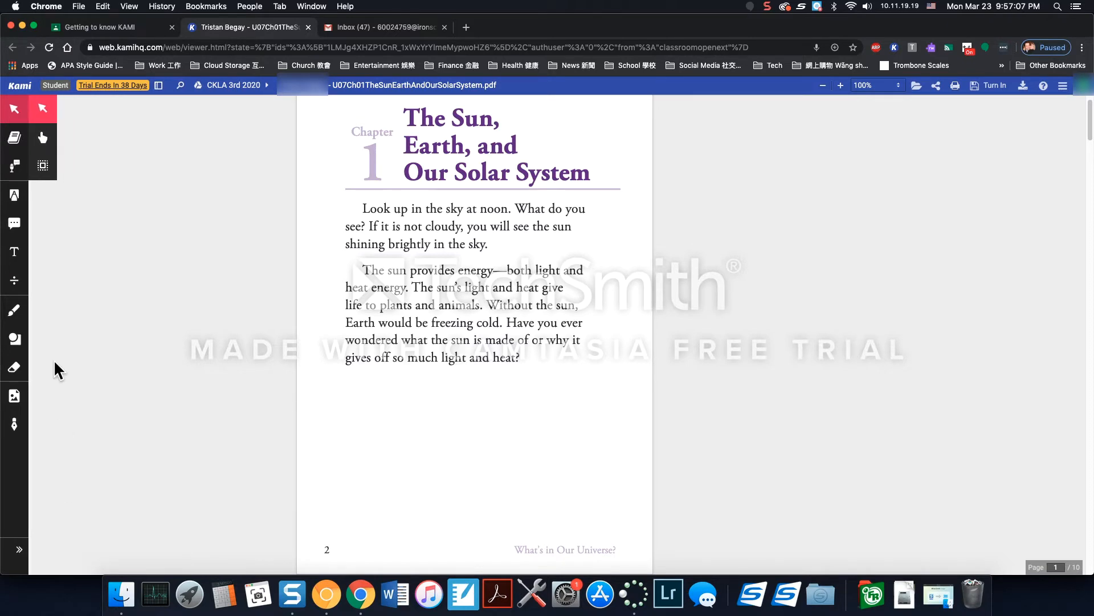
left_click(24, 556)
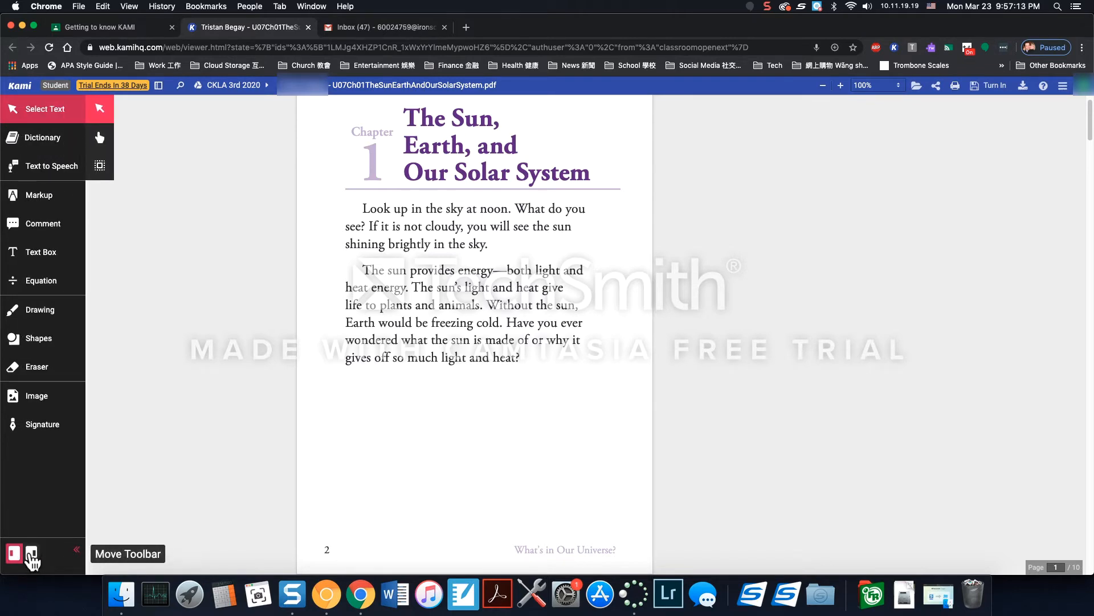
left_click(32, 556)
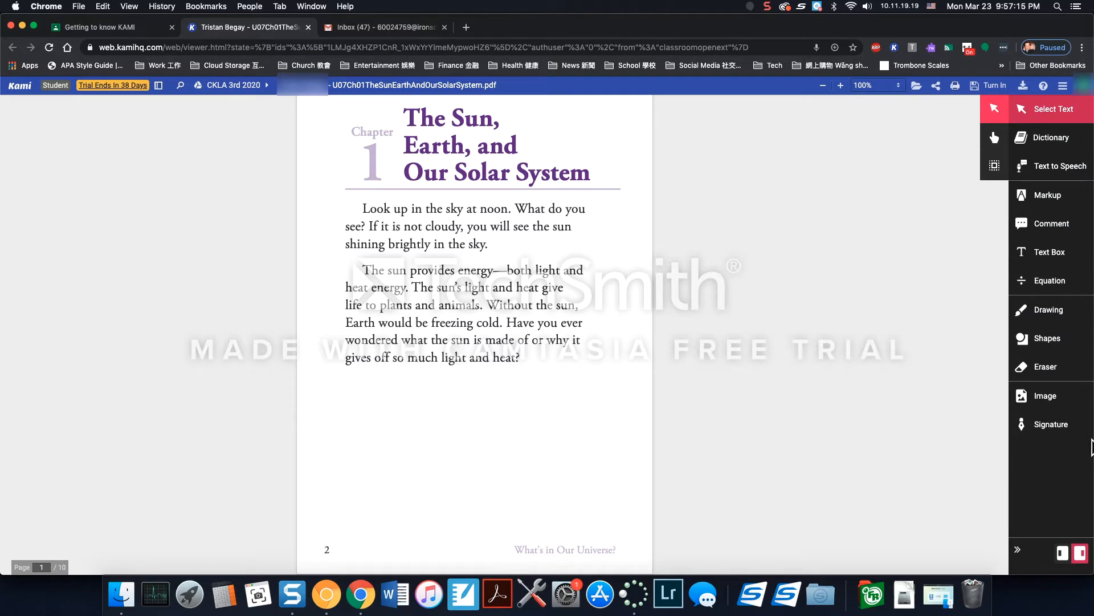
left_click(1061, 556)
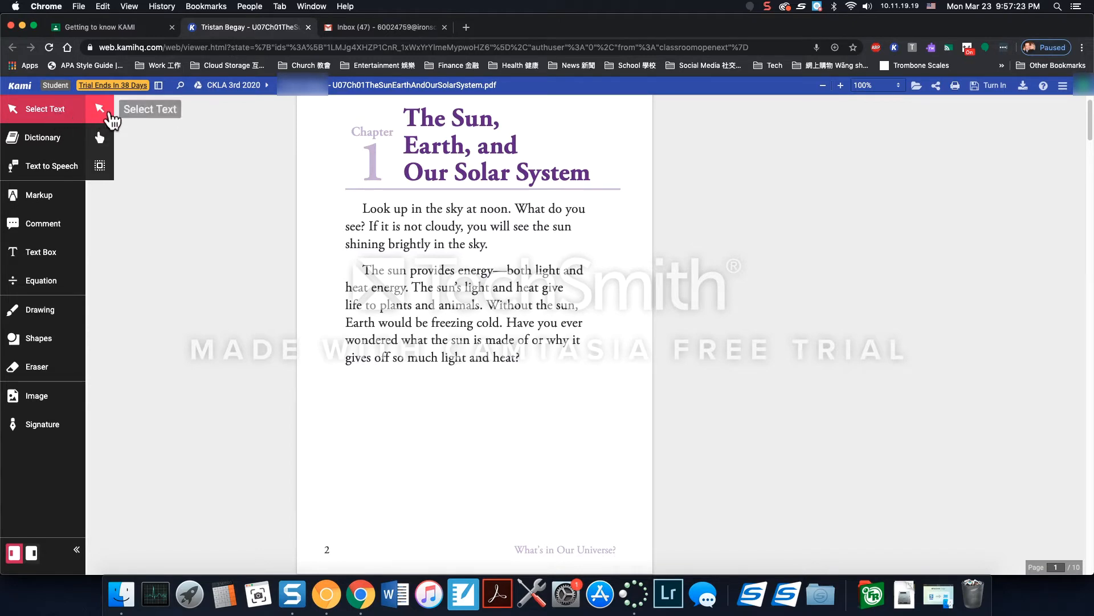
Step: Try selecting the opening sentence "Look up in the sky at noon.", and highlight it in light blue with the text highlighter
left_click_drag(360, 208, 511, 215)
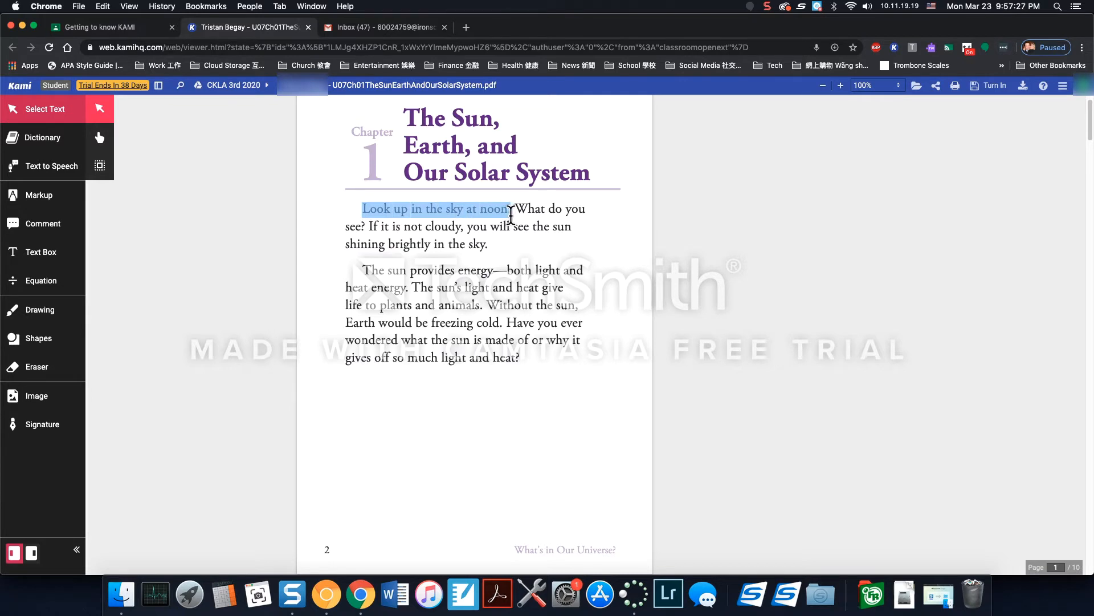
left_click(517, 433)
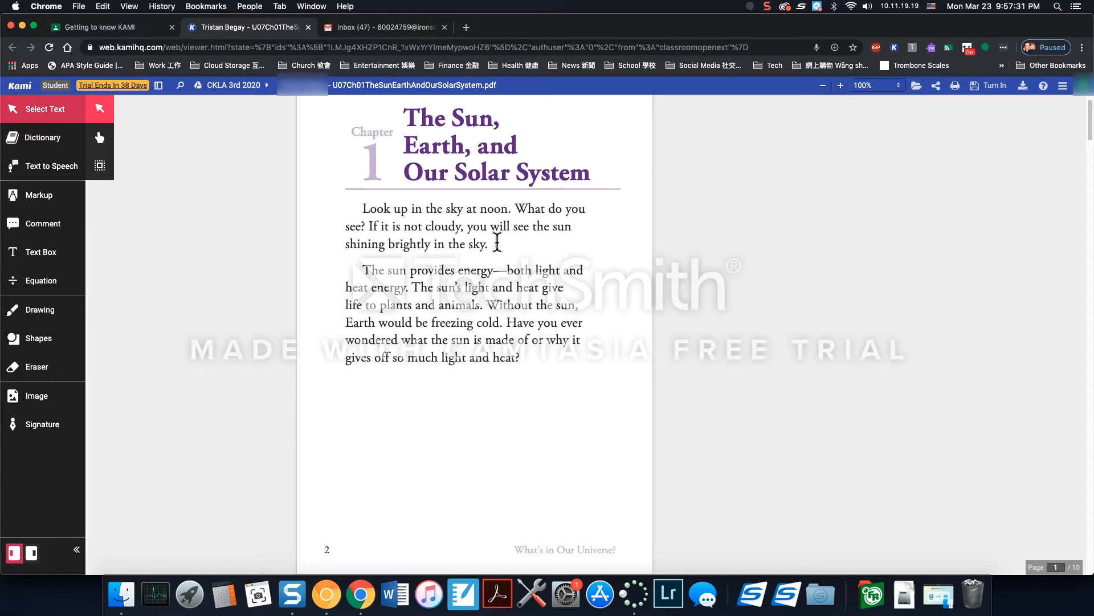
left_click(34, 199)
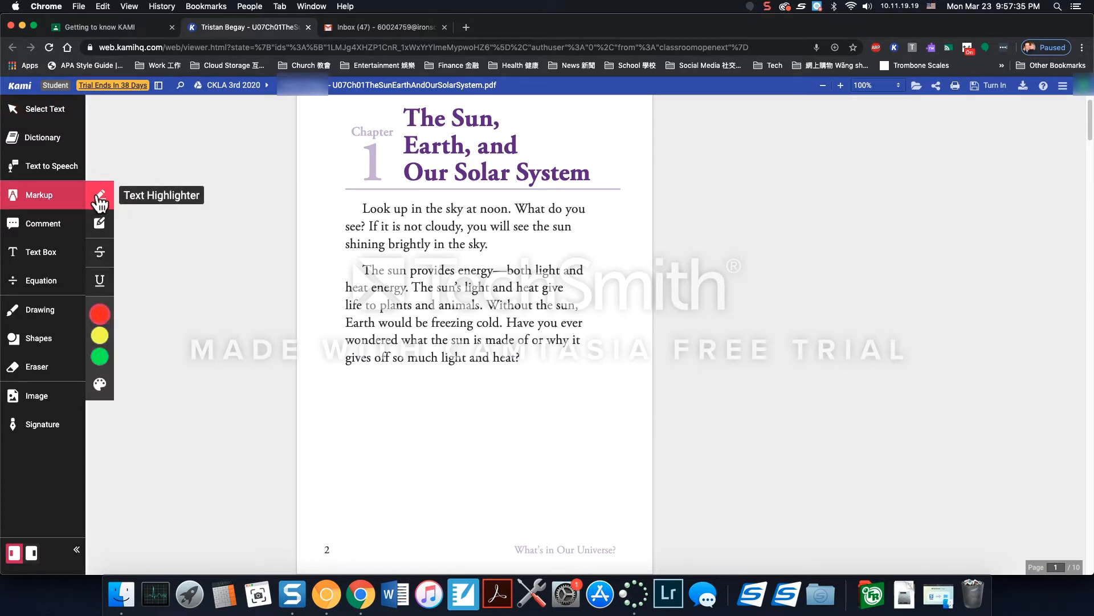
left_click(99, 314)
left_click(157, 336)
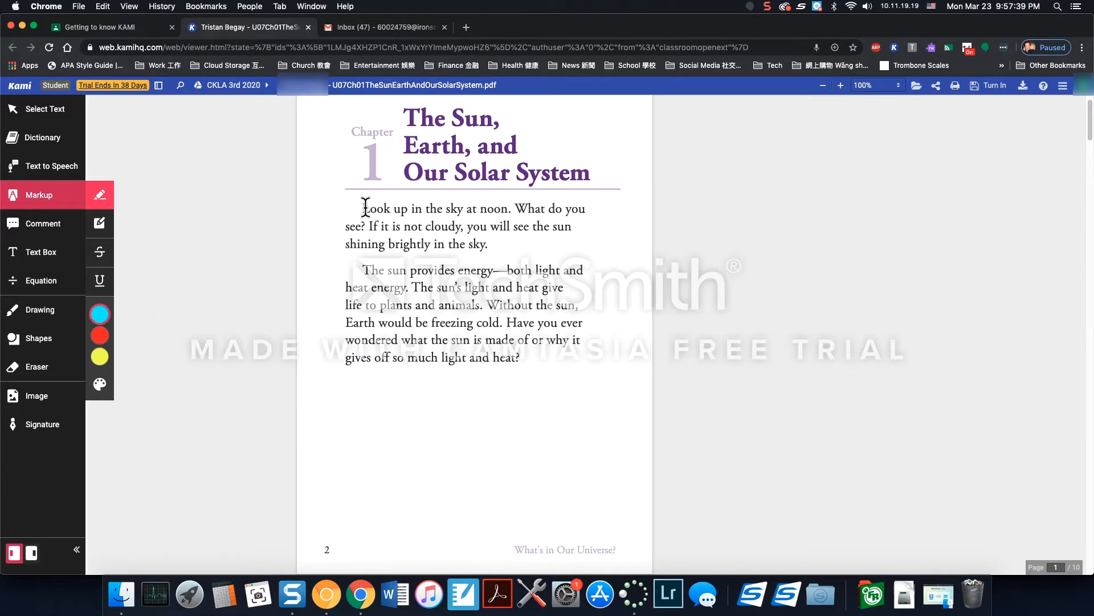
mouse_move(361, 208)
left_mouse_down()
mouse_move(535, 209)
mouse_move(512, 209)
left_mouse_up()
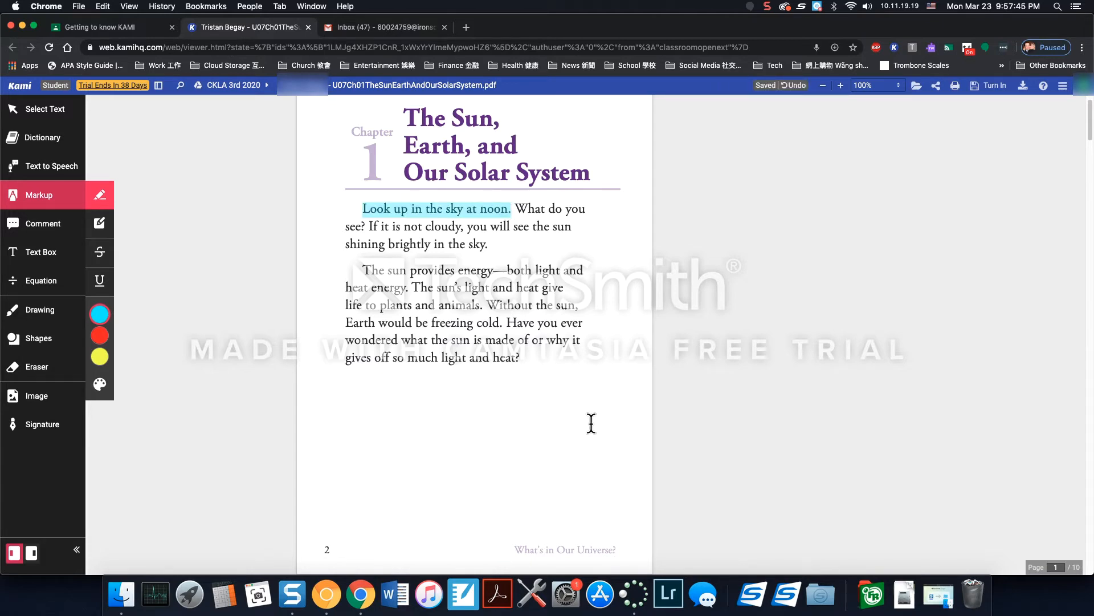
Step: Delete the blue highlight from the opening sentence and undo the deletion
left_click(426, 211)
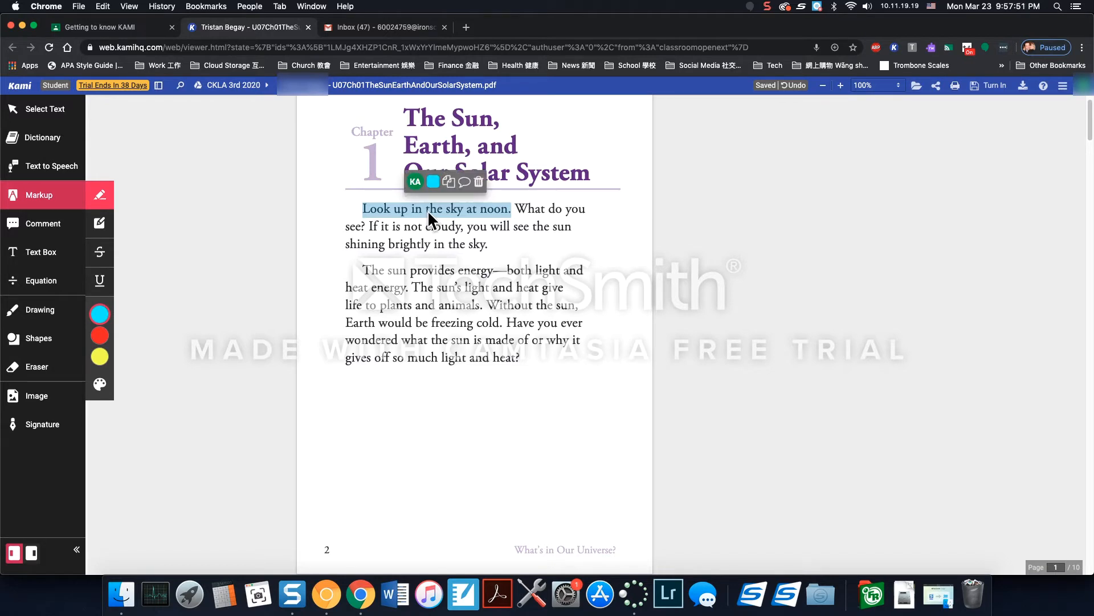
left_click(478, 182)
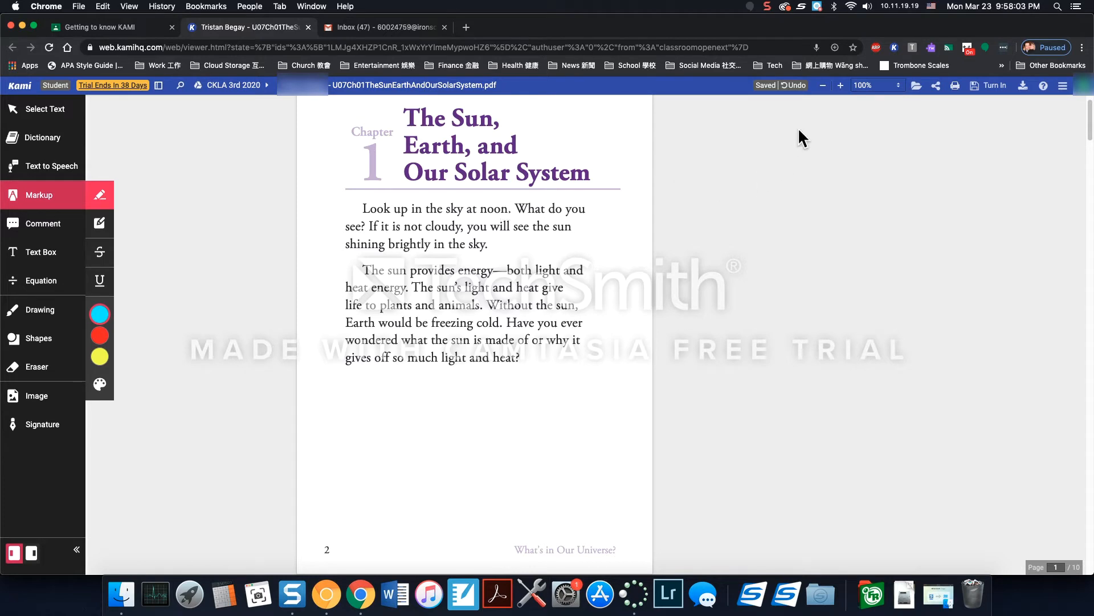
left_click(797, 85)
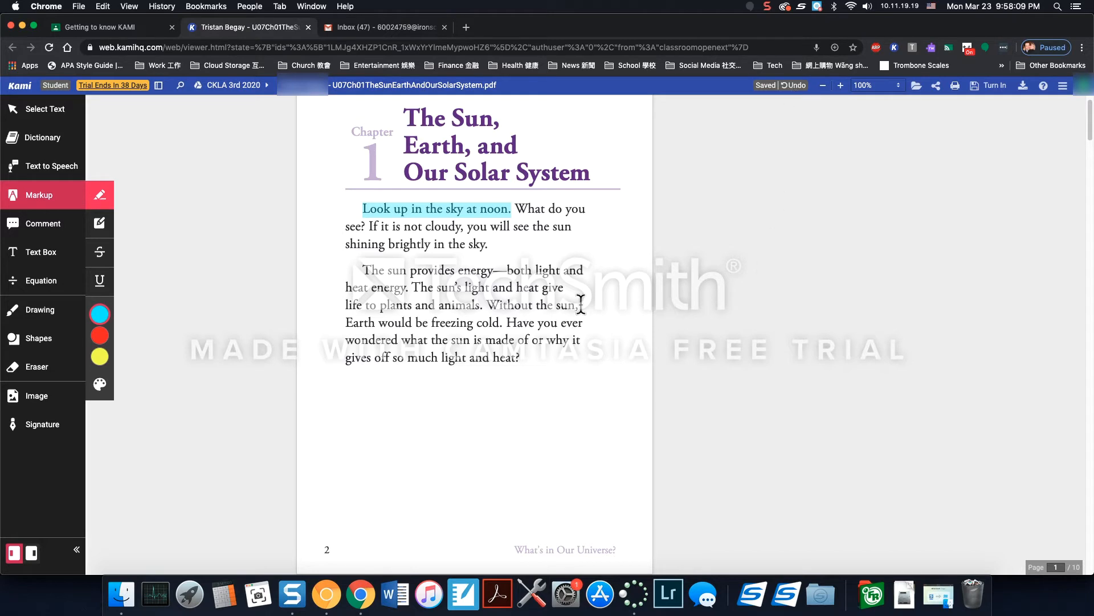
Step: Add the comment "Don't we eat at noon?" to the blue highlight on the opening sentence
left_click(449, 211)
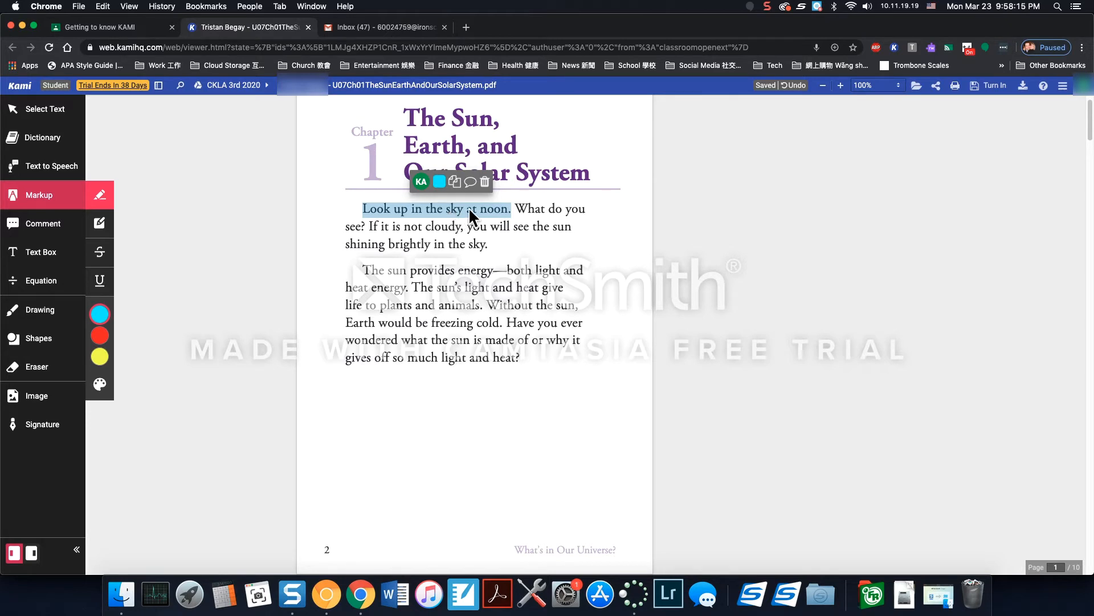
left_click(471, 182)
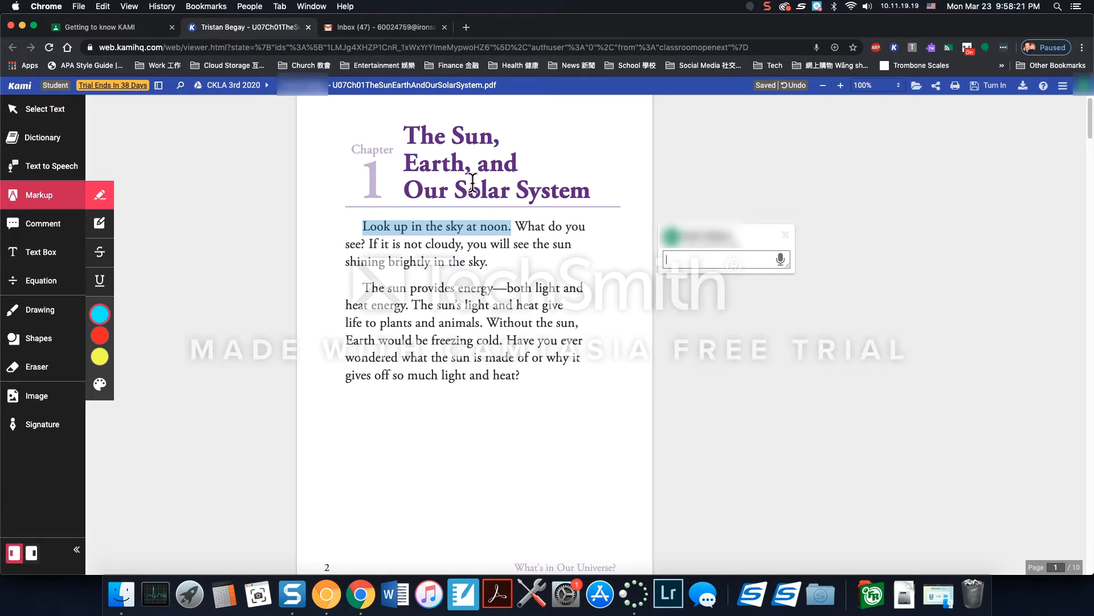
type("Don't we eat at noon?")
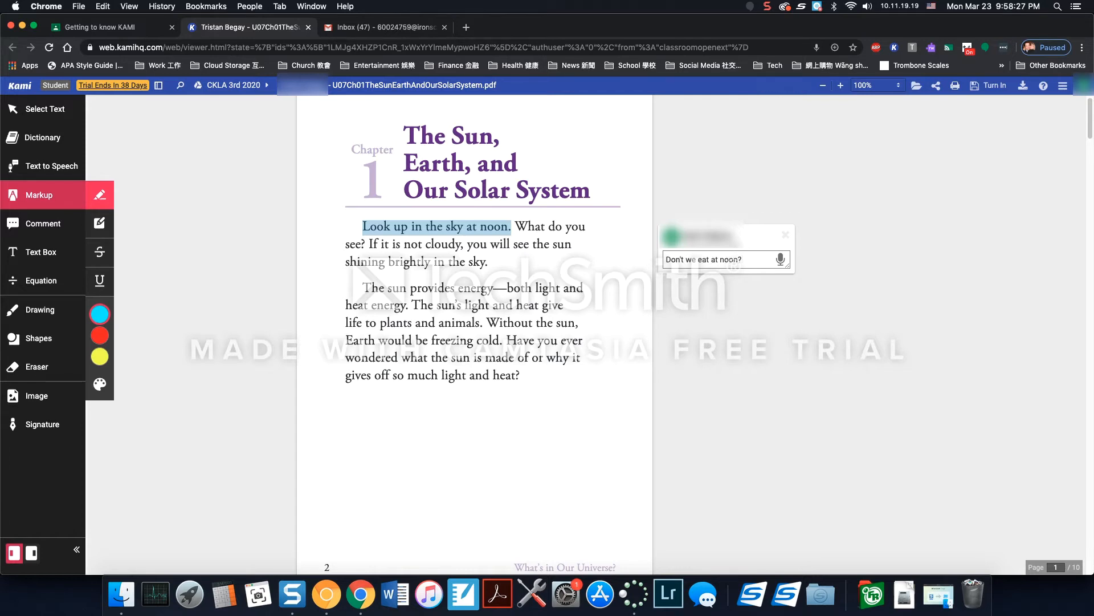
key("Return")
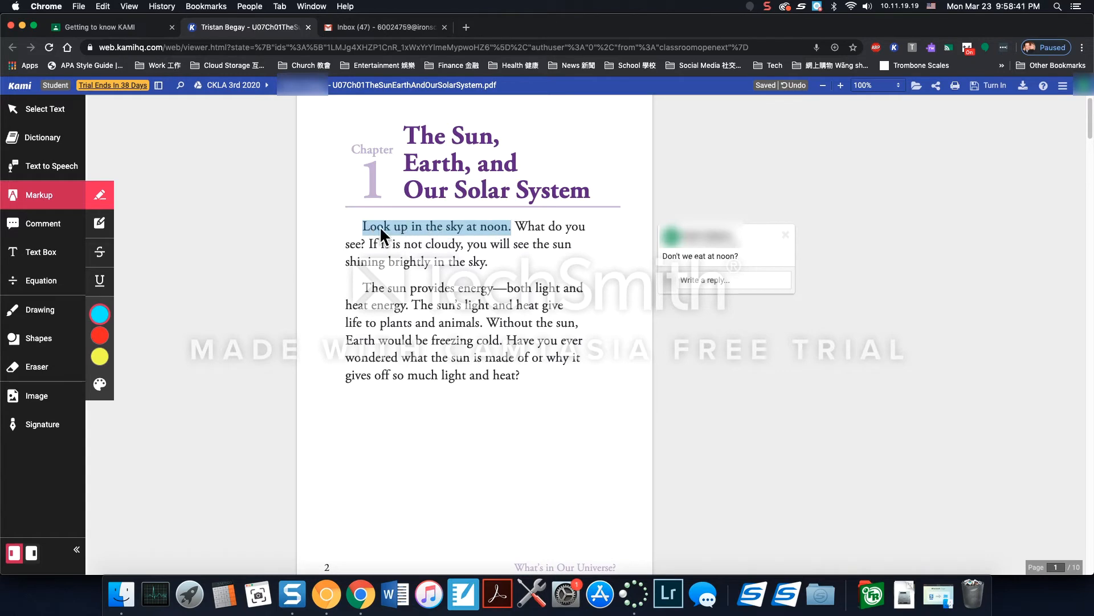
Step: Highlight the phrase "If it is not cloudy" in the first paragraph in light blue
mouse_move(450, 230)
left_click_drag(369, 244, 462, 245)
left_click(472, 440)
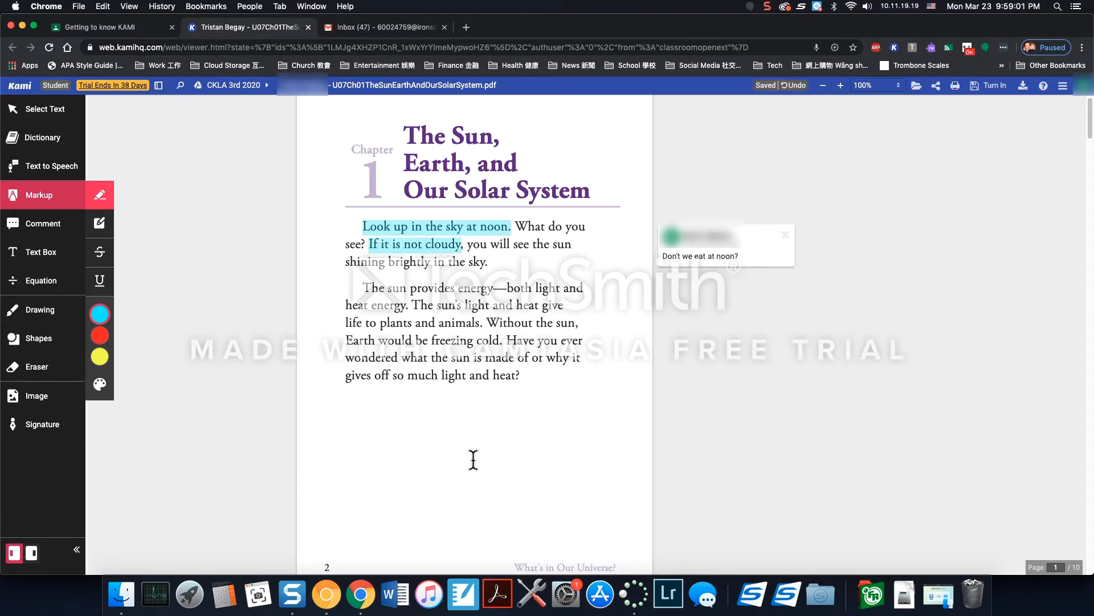
Step: Change the color of the highlight on "If it is not cloudy" to red
left_click(447, 246)
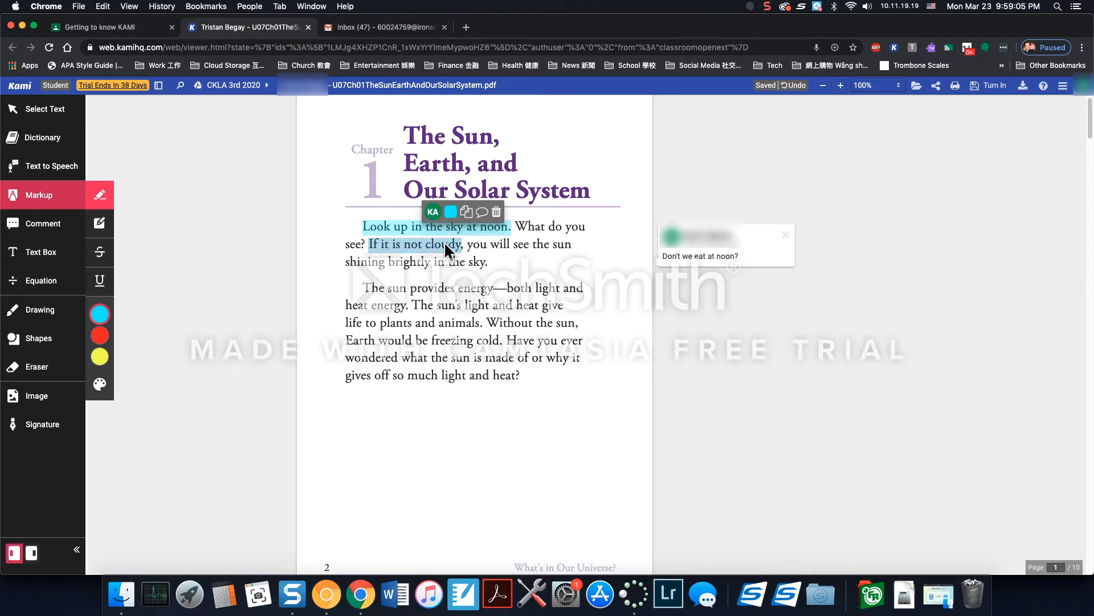
left_click(450, 231)
left_click(450, 240)
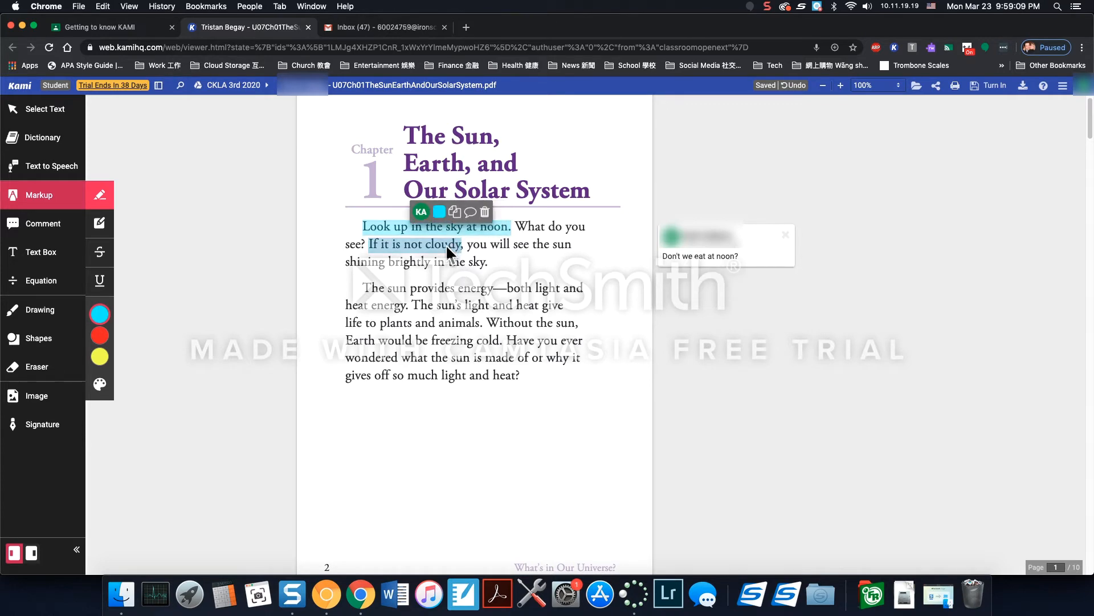
left_click(442, 214)
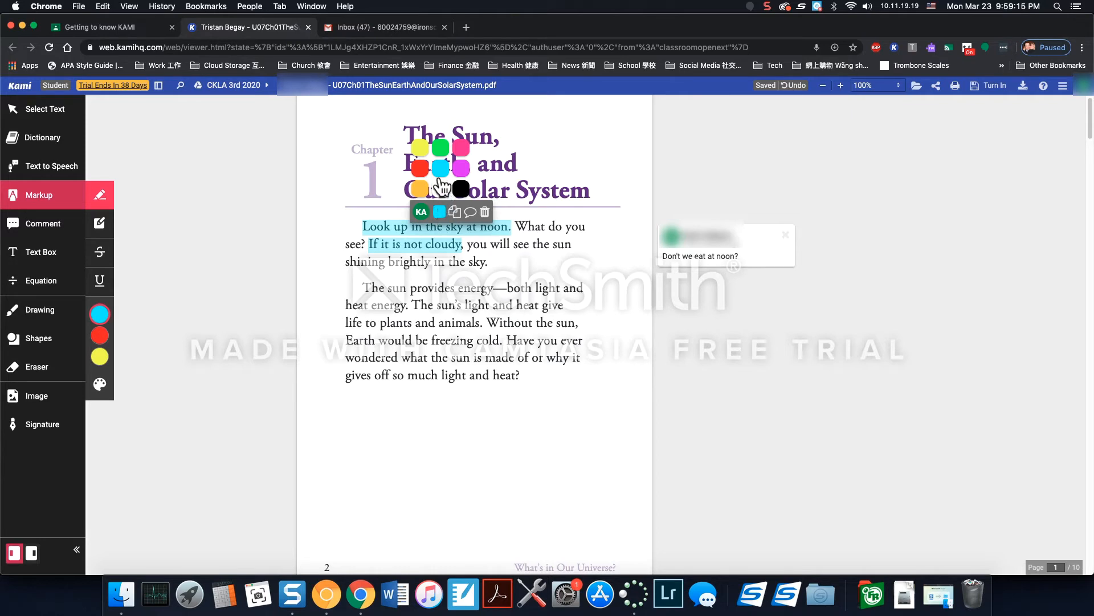
left_click(421, 168)
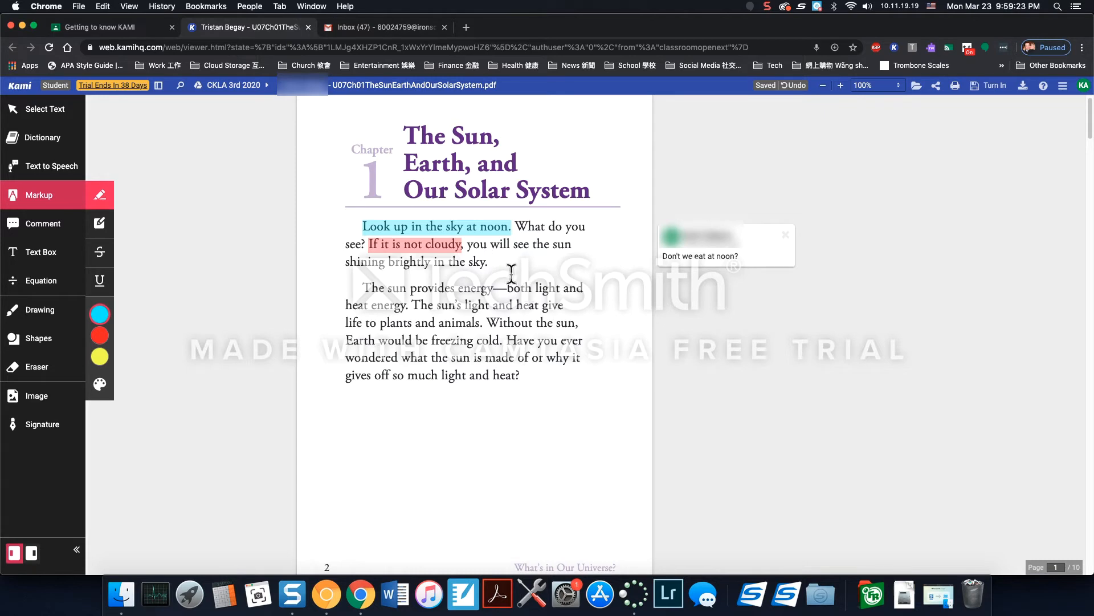
Step: Add the comment "Why didn't it ask me for permission?" to the red highlight using voice dictation, correcting the transcribed wording
left_click(438, 245)
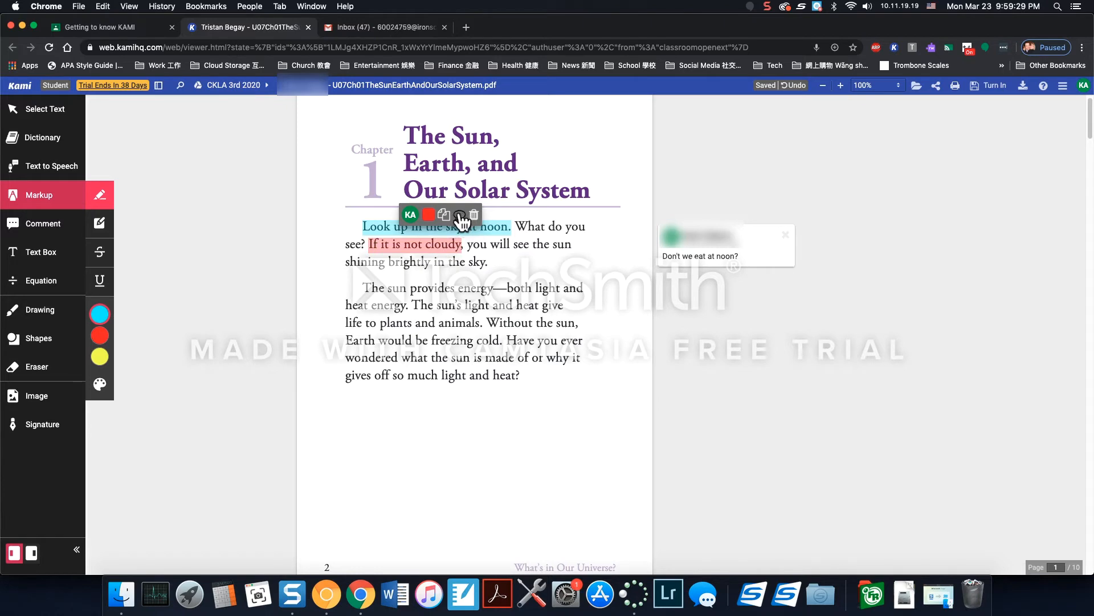
left_click(459, 215)
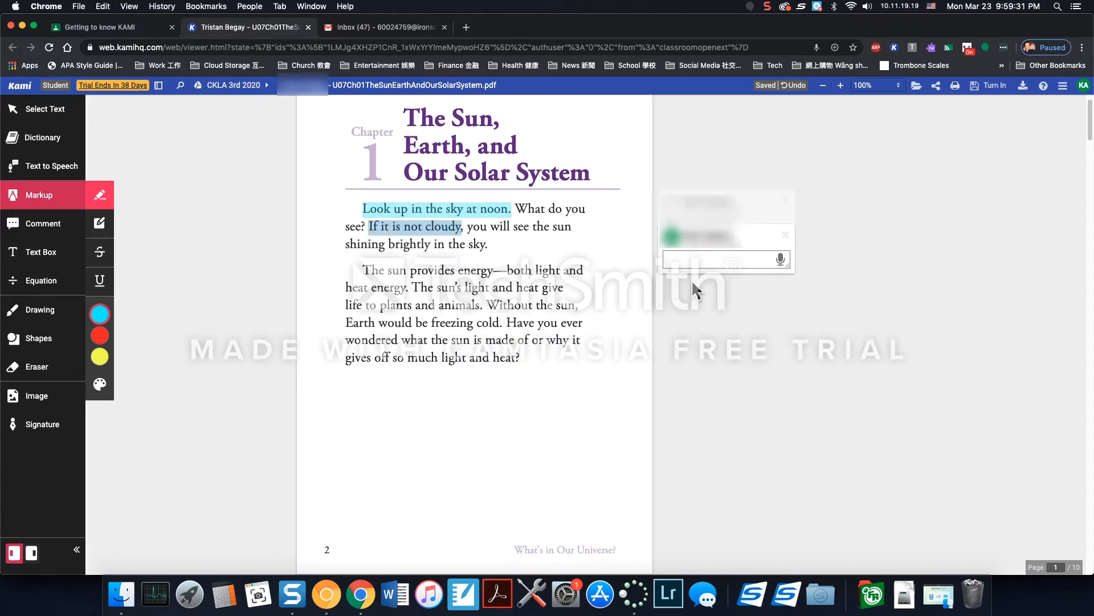
left_click(780, 259)
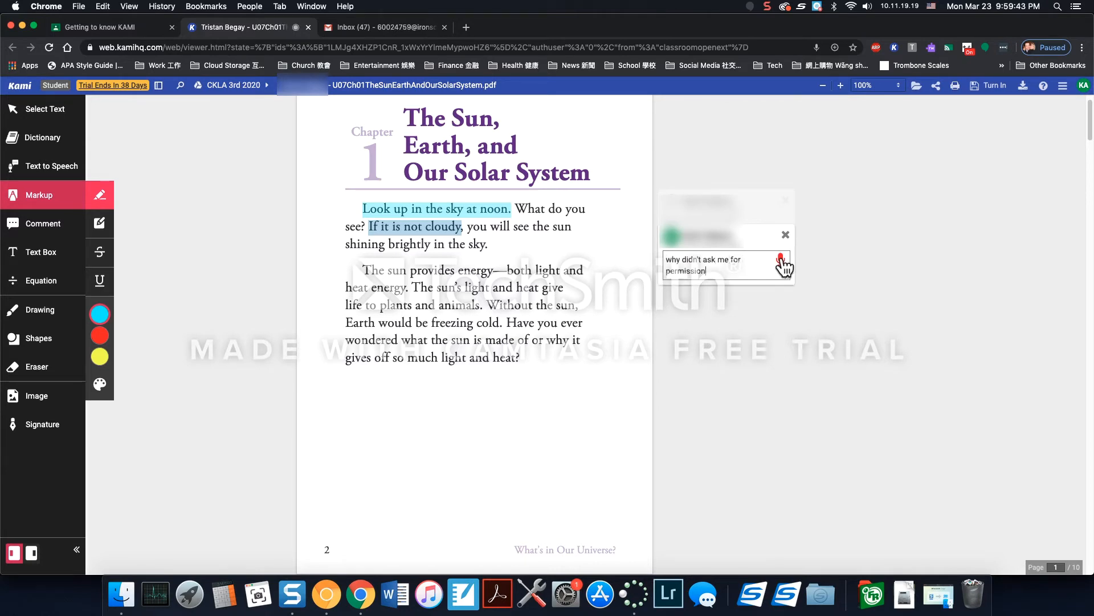
left_click(781, 259)
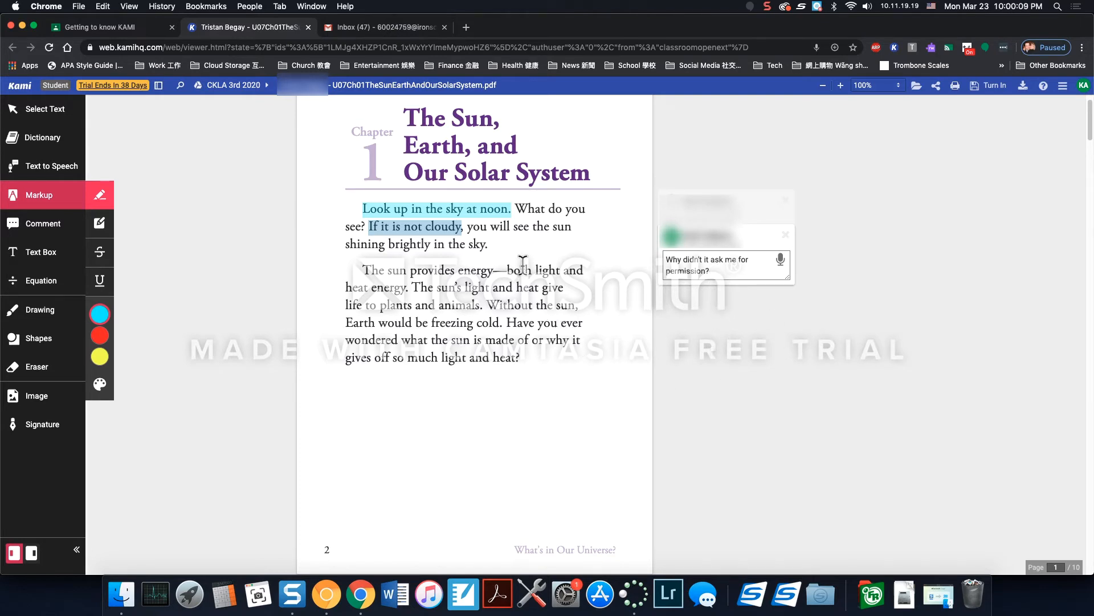
left_click(480, 209)
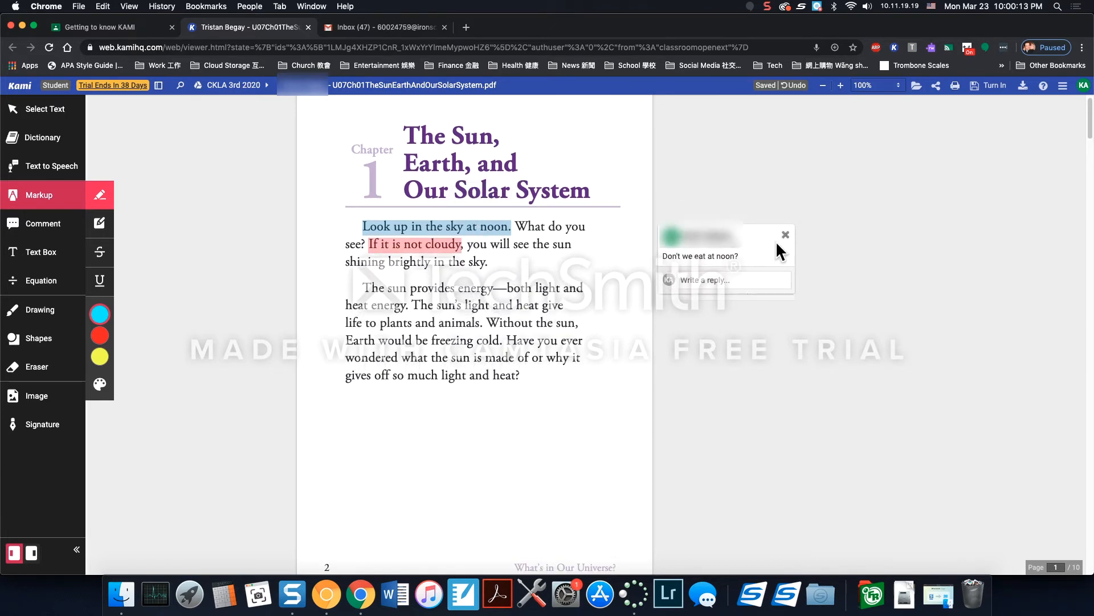
Step: View which comment belongs to the blue highlight and which to the red highlight
left_click(478, 224)
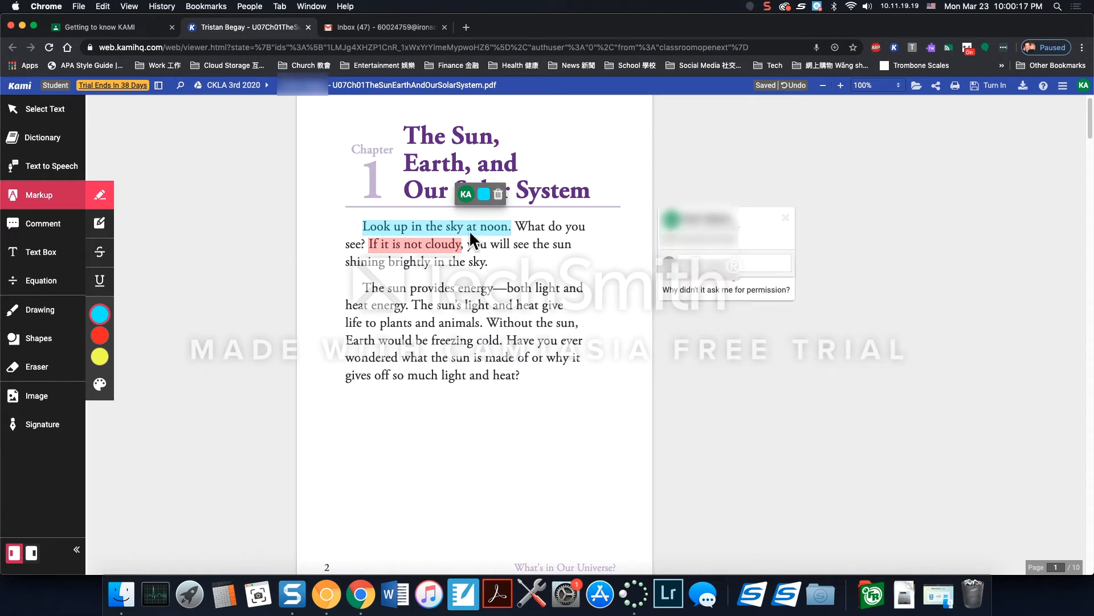
left_click(442, 242)
scroll(440, 241, "down", 1)
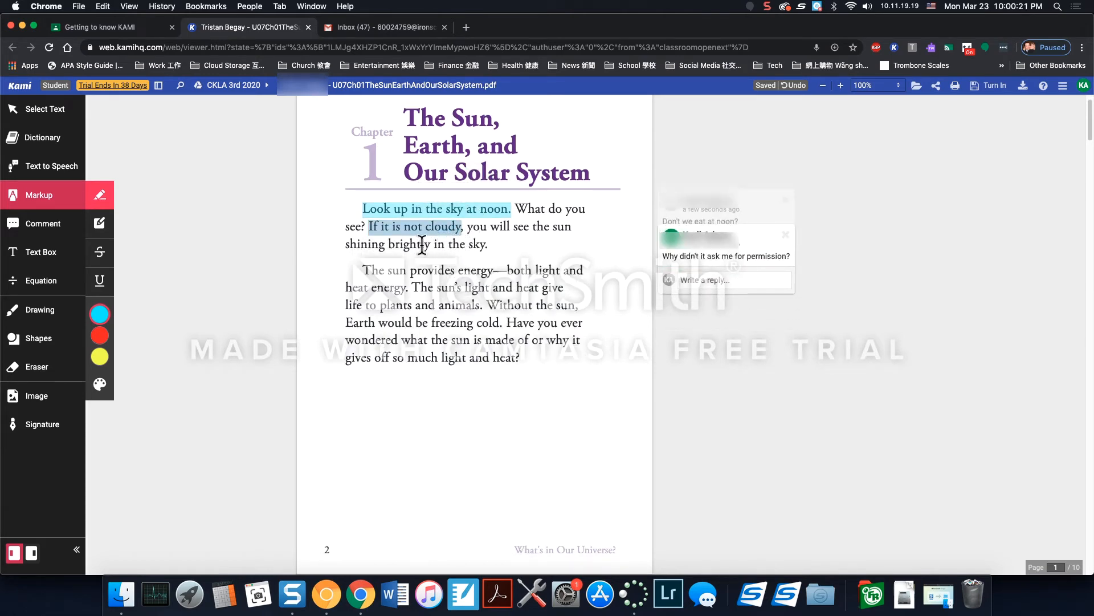
mouse_move(426, 225)
Step: Choose the Eraser for all annotations, and return to text selection without erasing anything
left_click(36, 368)
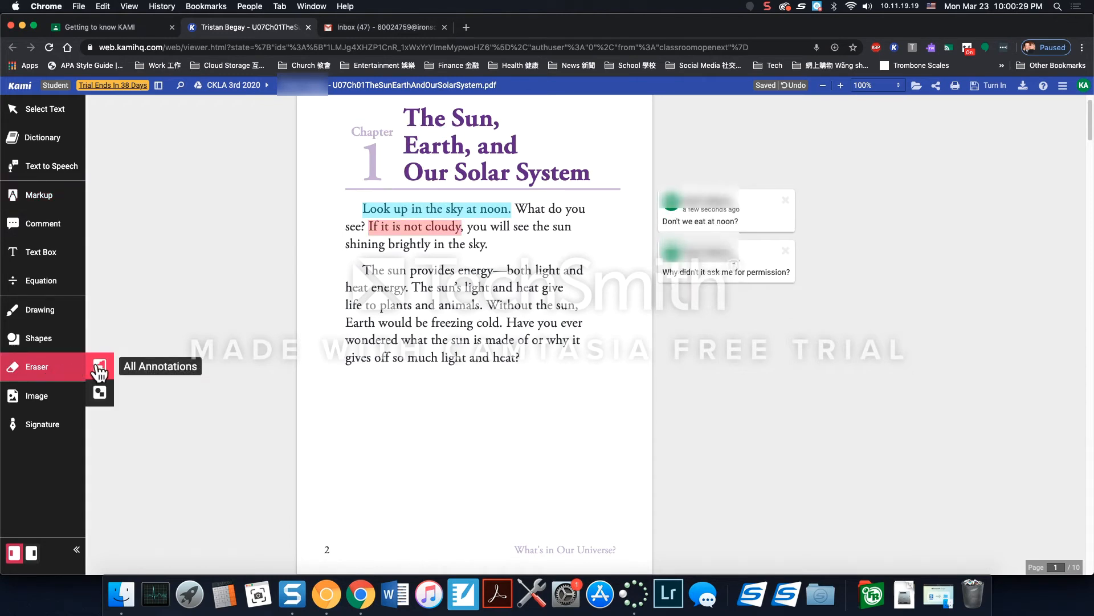
left_click(99, 368)
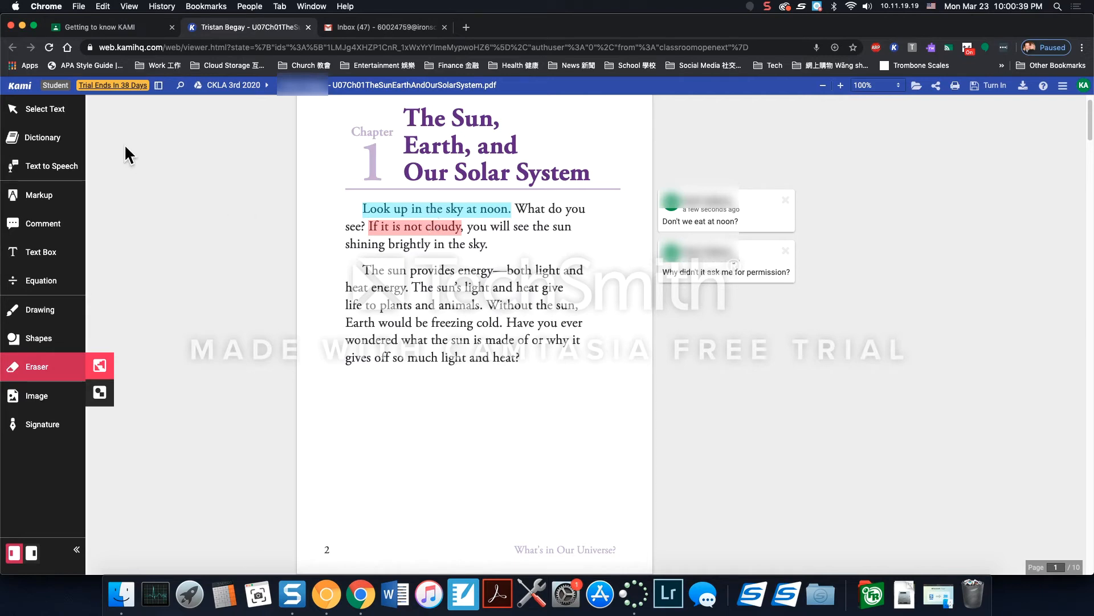
left_click(13, 109)
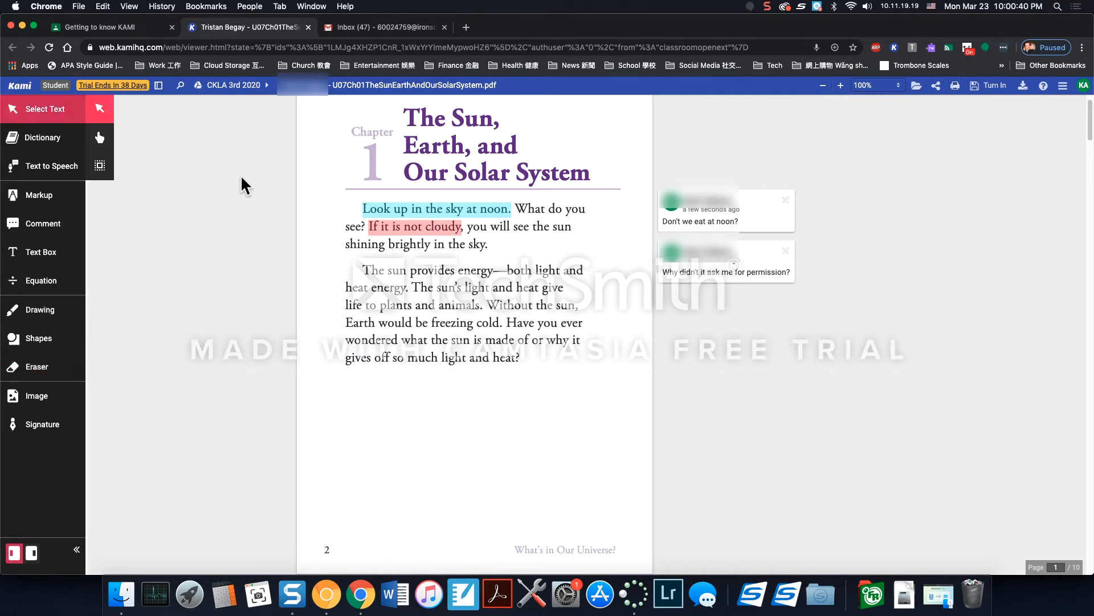
Step: Show the editing options and comment attached to the blue highlight, and deselect it
left_click(416, 212)
scroll(420, 213, "up", 1)
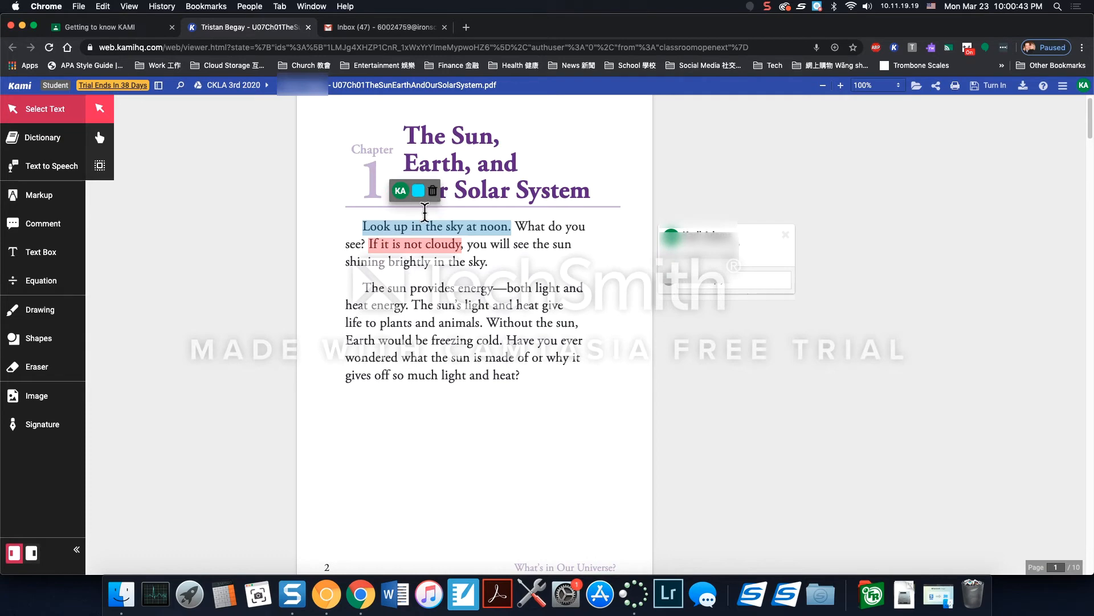
left_click(415, 312)
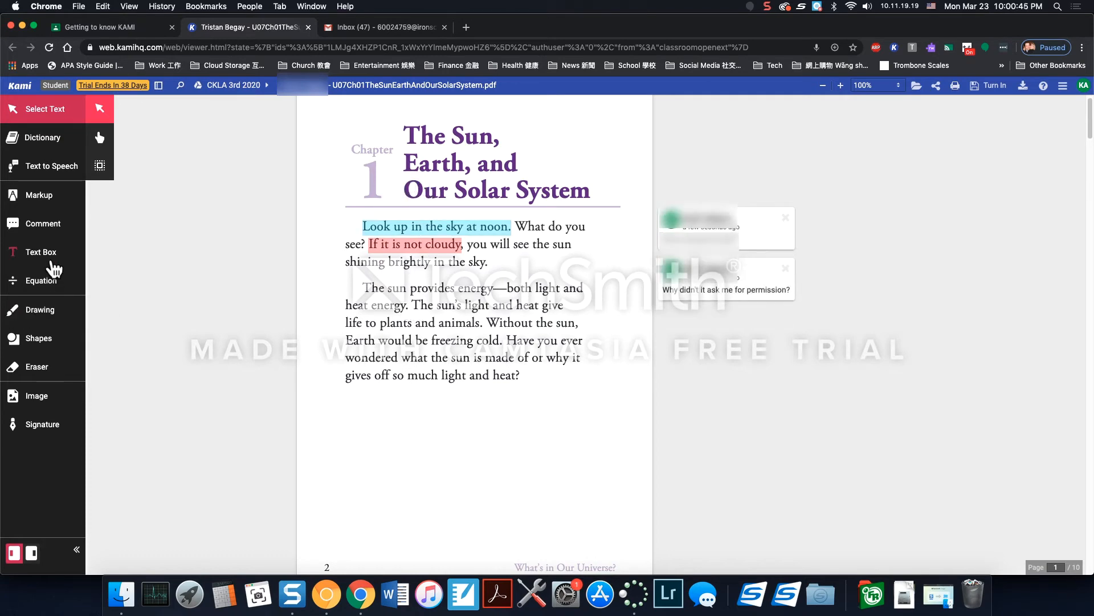
Step: Add a text box reading "Don't eat purple bananas!" below the second paragraph, at size 30 in black
left_click(43, 258)
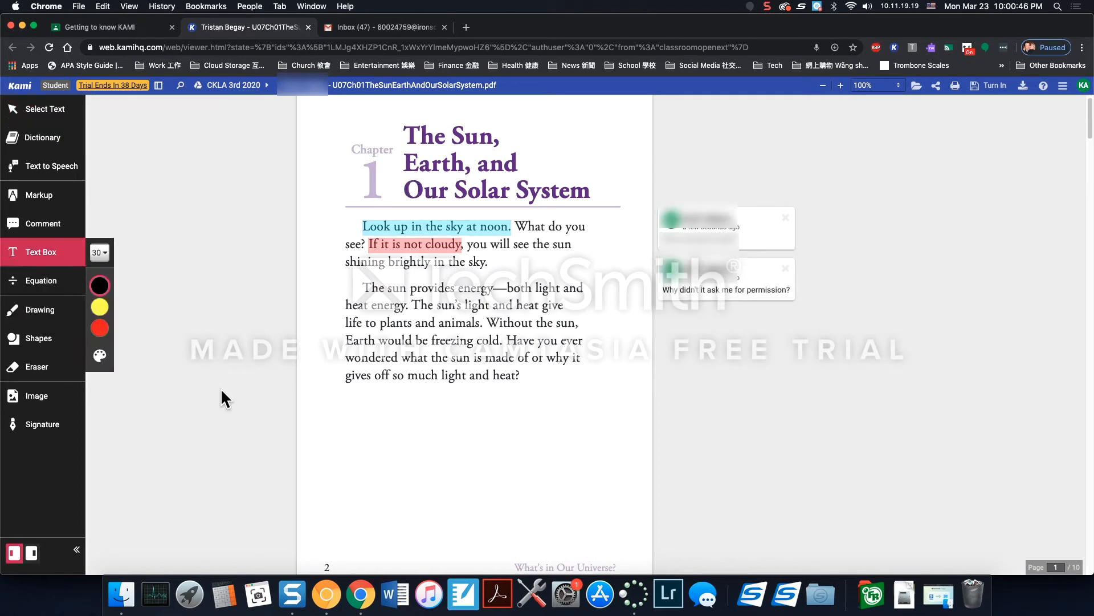
left_click(356, 404)
type("D")
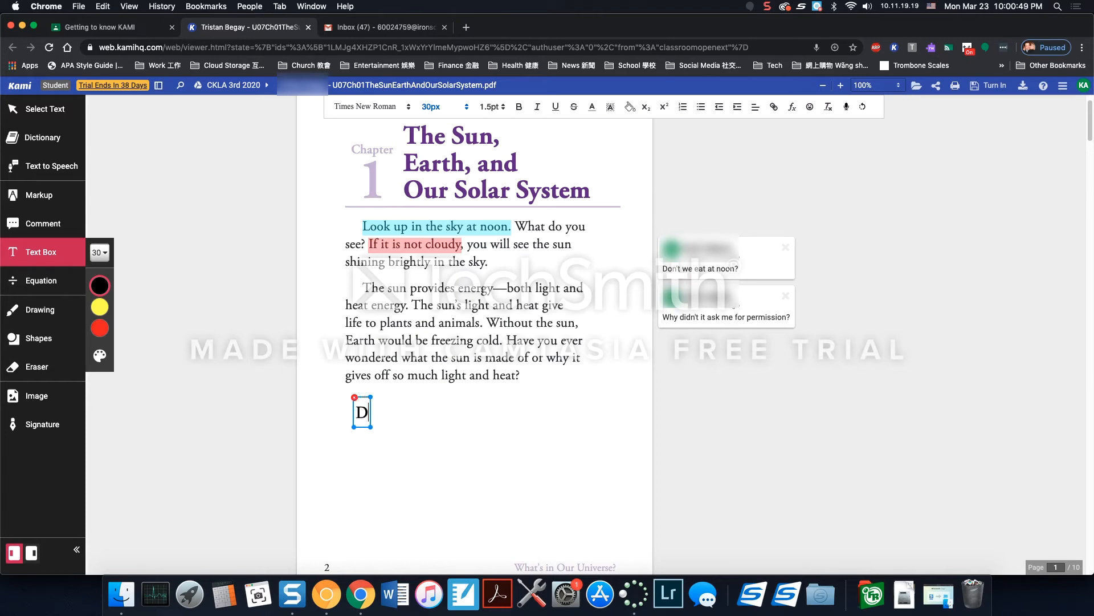
type("on't eat purb=")
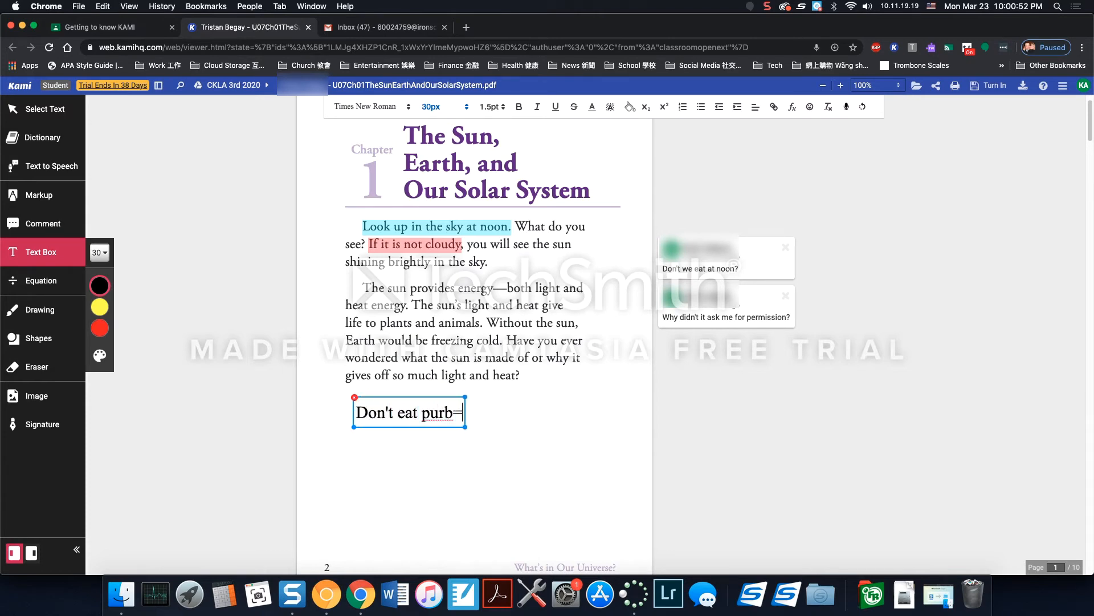
key("BackSpace")
type("ple bananas!")
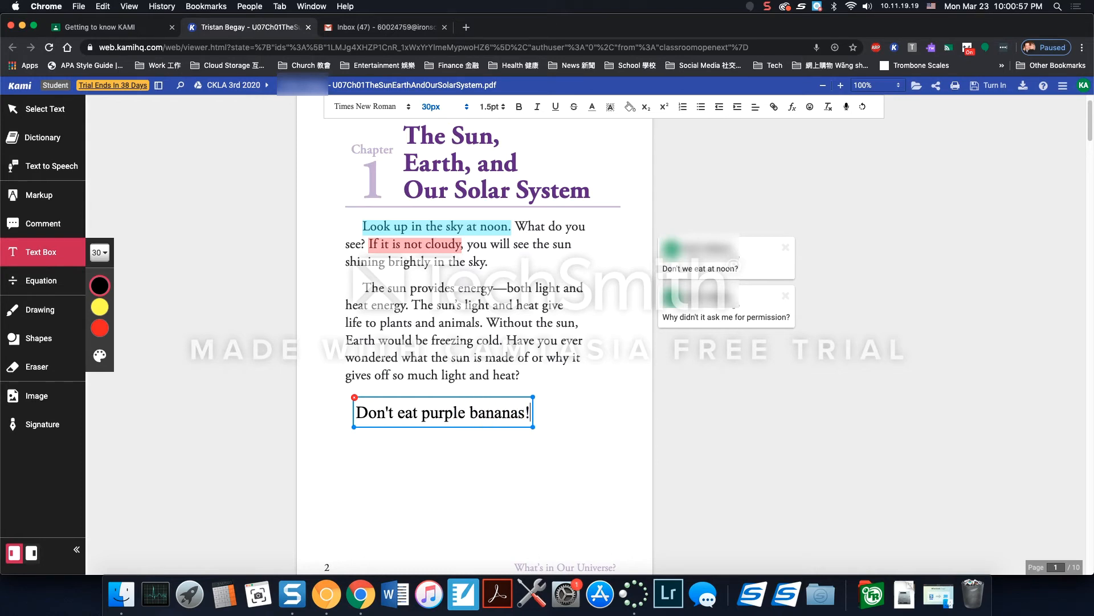
Step: Draw two short freehand strokes and a curved line in black beneath the text box
left_click(38, 310)
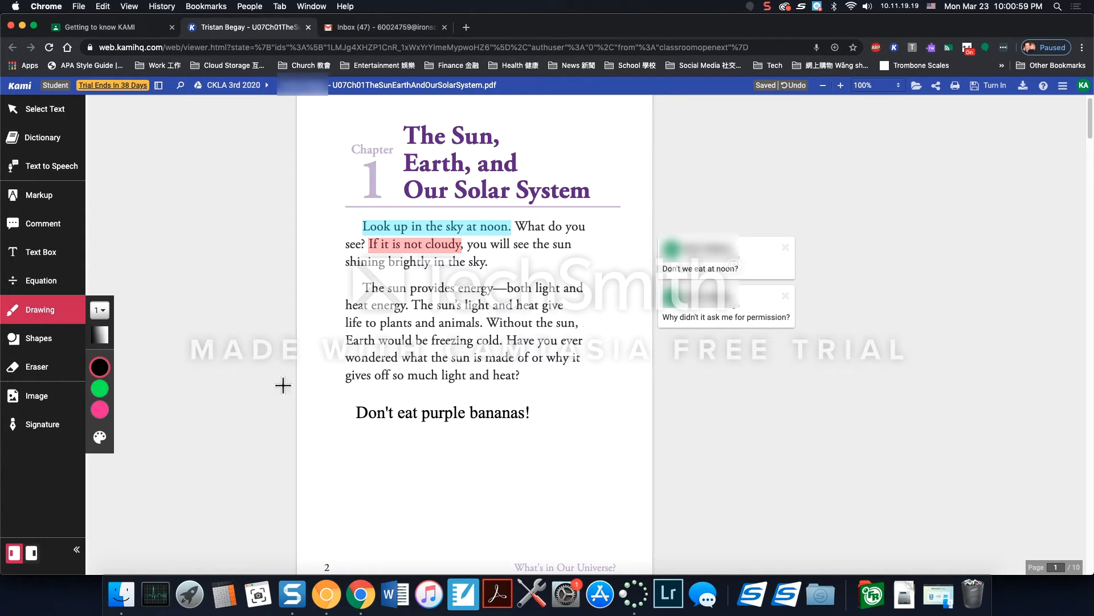
mouse_move(384, 430)
left_mouse_down()
mouse_move(384, 452)
mouse_move(416, 446)
left_mouse_up()
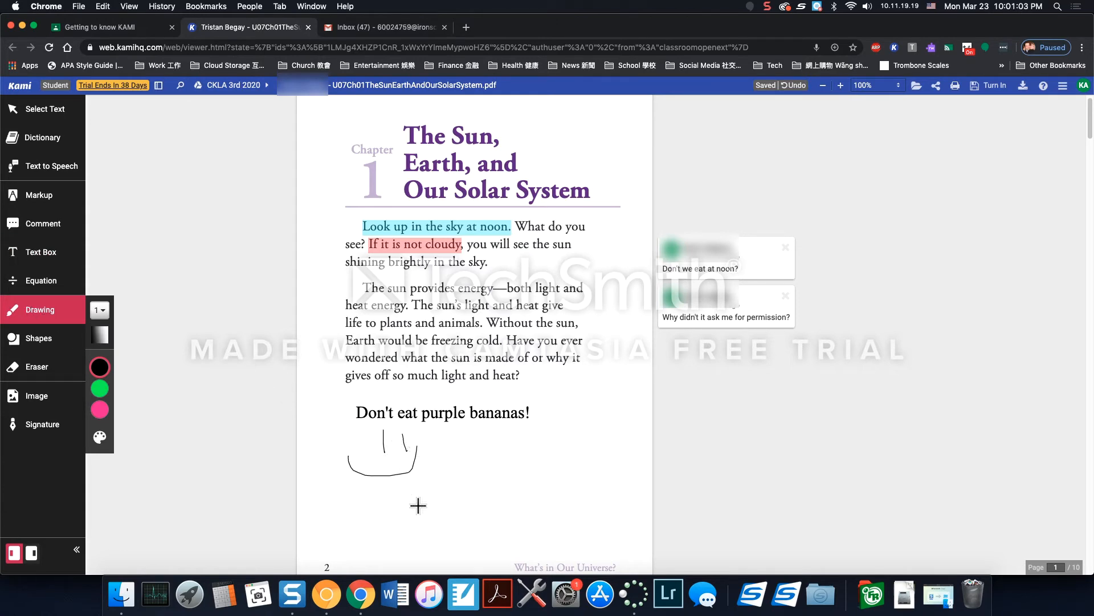
Step: Try to attach a comment to the text "Don't eat purple bananas!" in the text box
left_click(50, 229)
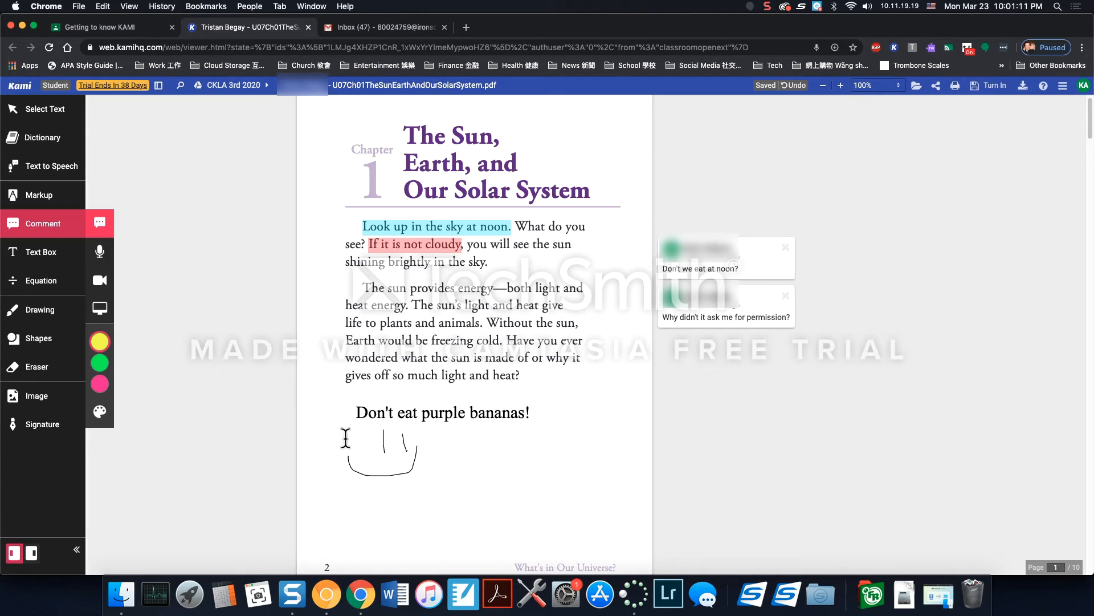
left_click(357, 413)
left_click_drag(357, 412, 589, 418)
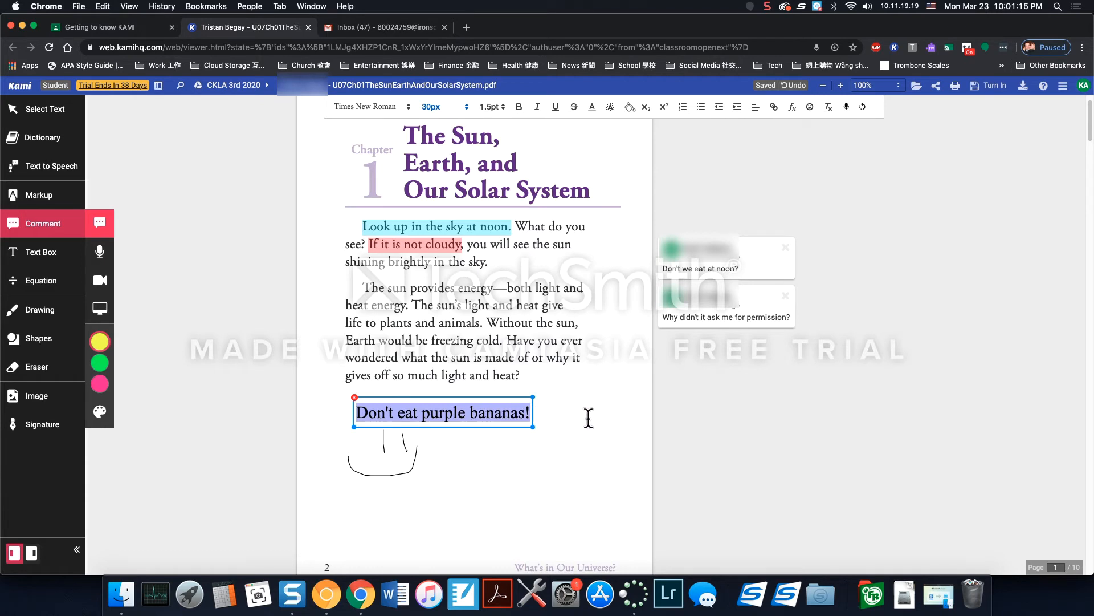
left_click(105, 223)
left_click(398, 412)
left_click(398, 412)
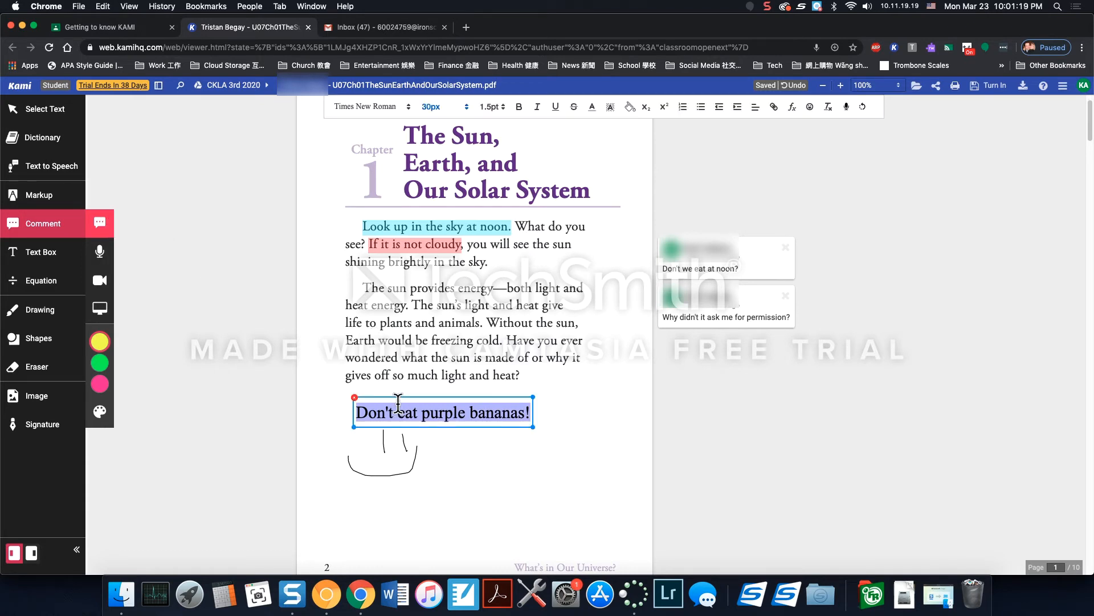
left_click_drag(355, 412, 529, 415)
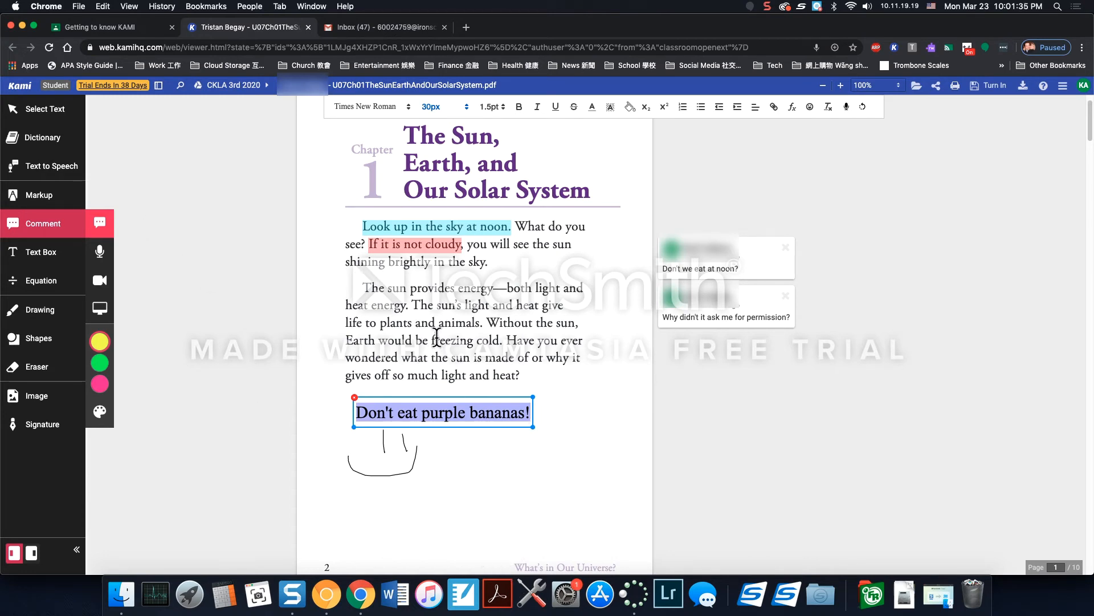
Step: Attach the comment "Yes, it is cold." to the word "freezing" in the second paragraph
left_click_drag(431, 340, 477, 333)
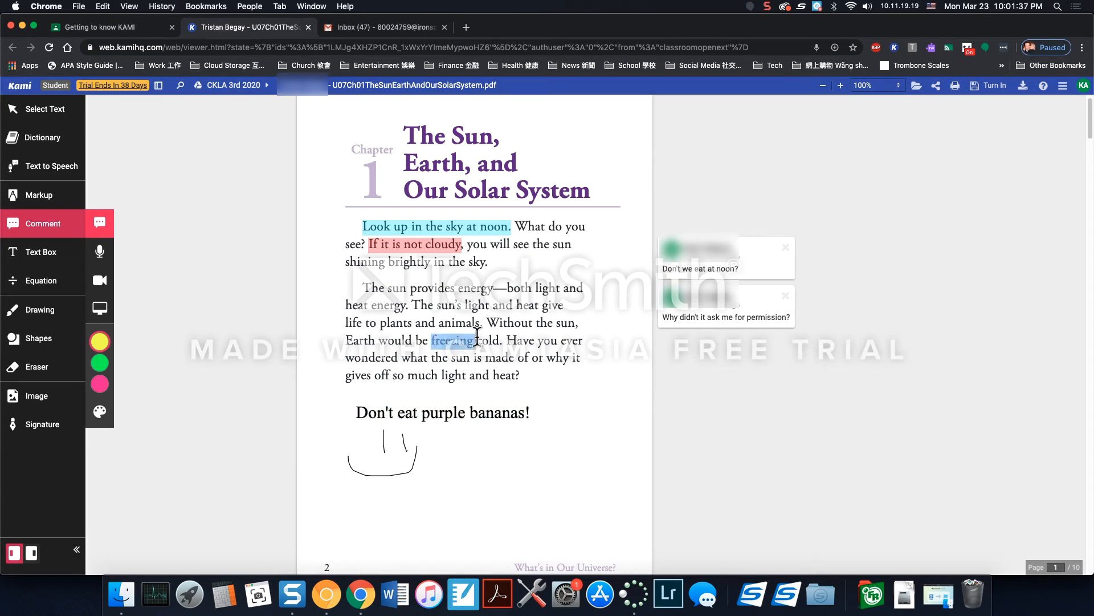
scroll(615, 337, "down", 4)
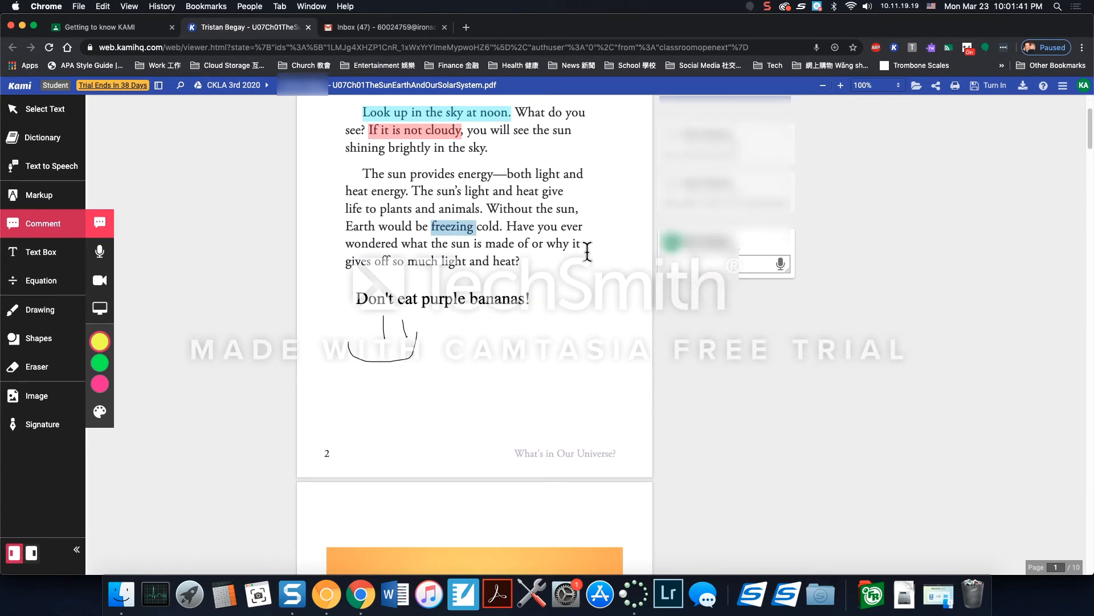
type("Yes,")
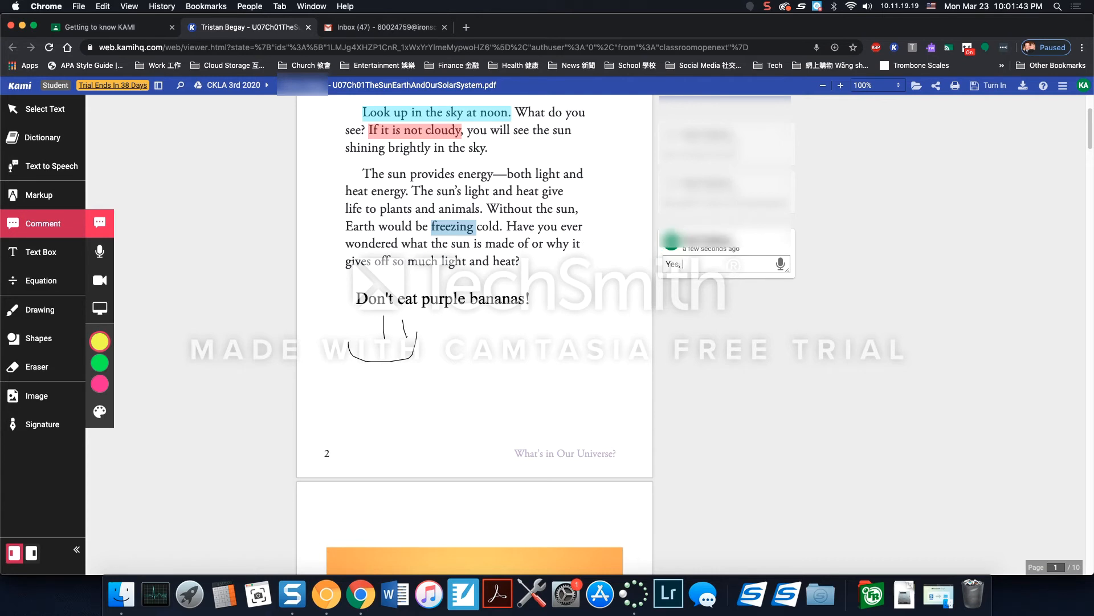
type(" it is coldd.")
key("BackSpace")
key("BackSpace")
type(".")
left_click(544, 384)
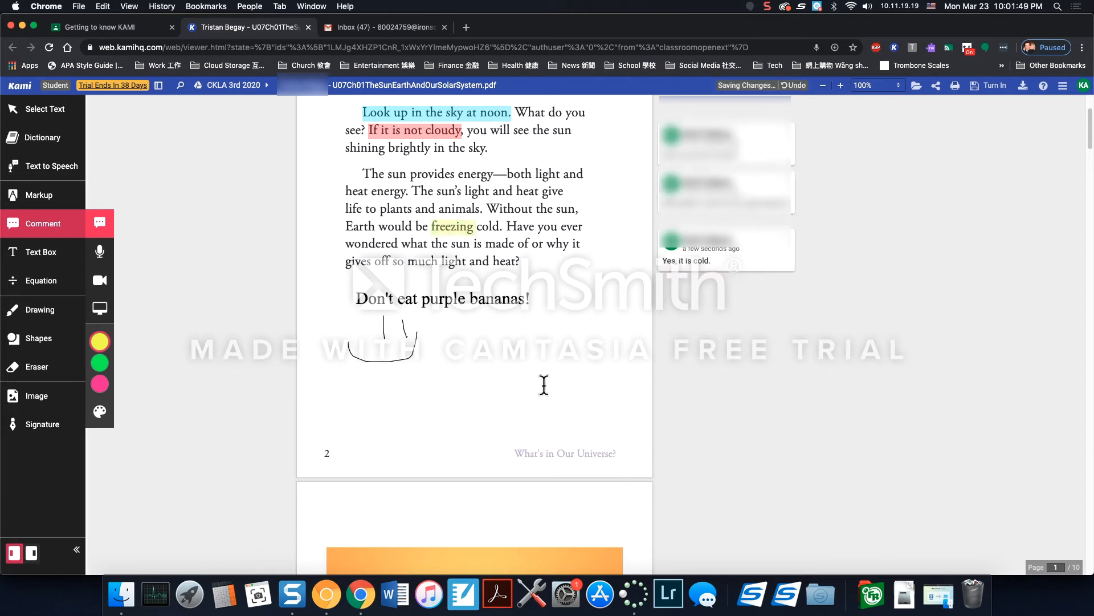
Step: Erase the text box and freehand drawing, and remove the blue, red and yellow highlights with their comments
left_click(42, 370)
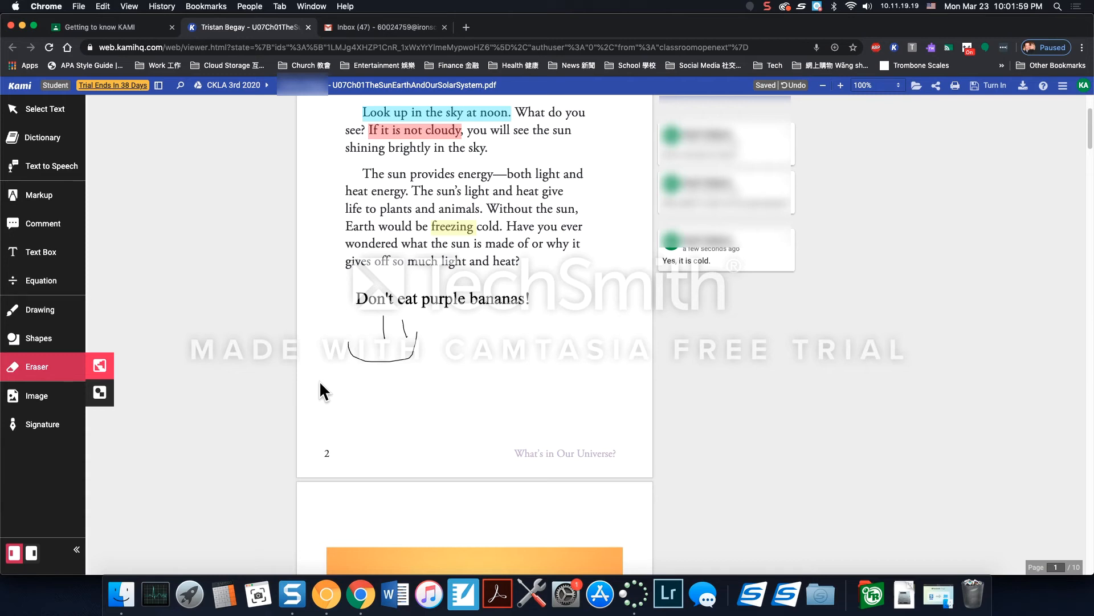
mouse_move(319, 381)
left_mouse_down()
mouse_move(367, 350)
mouse_move(381, 320)
mouse_move(388, 341)
mouse_move(405, 339)
mouse_move(437, 298)
left_mouse_up()
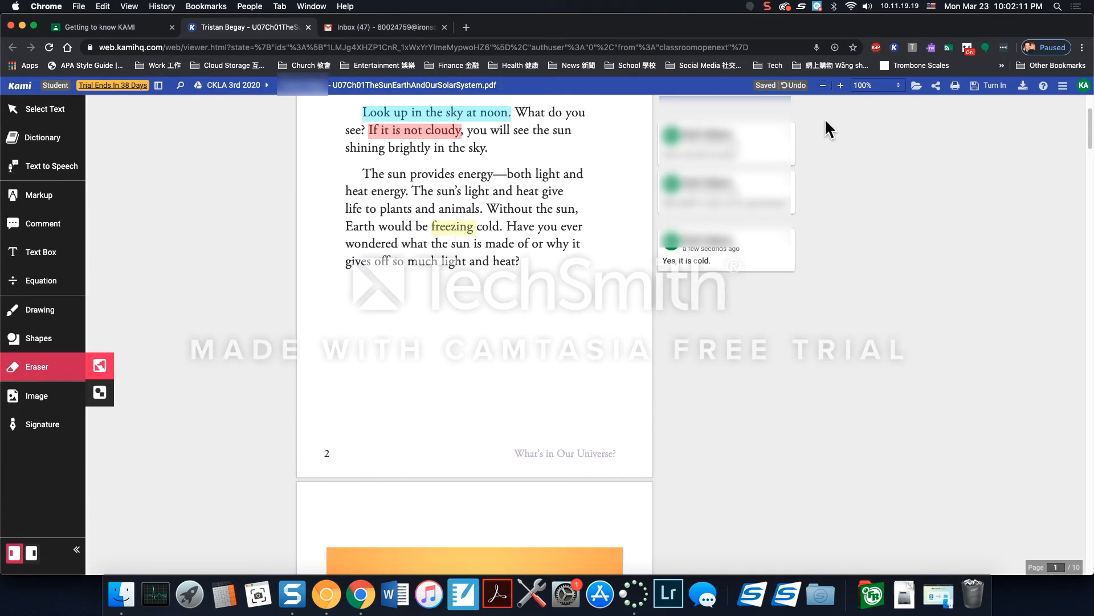
mouse_move(790, 141)
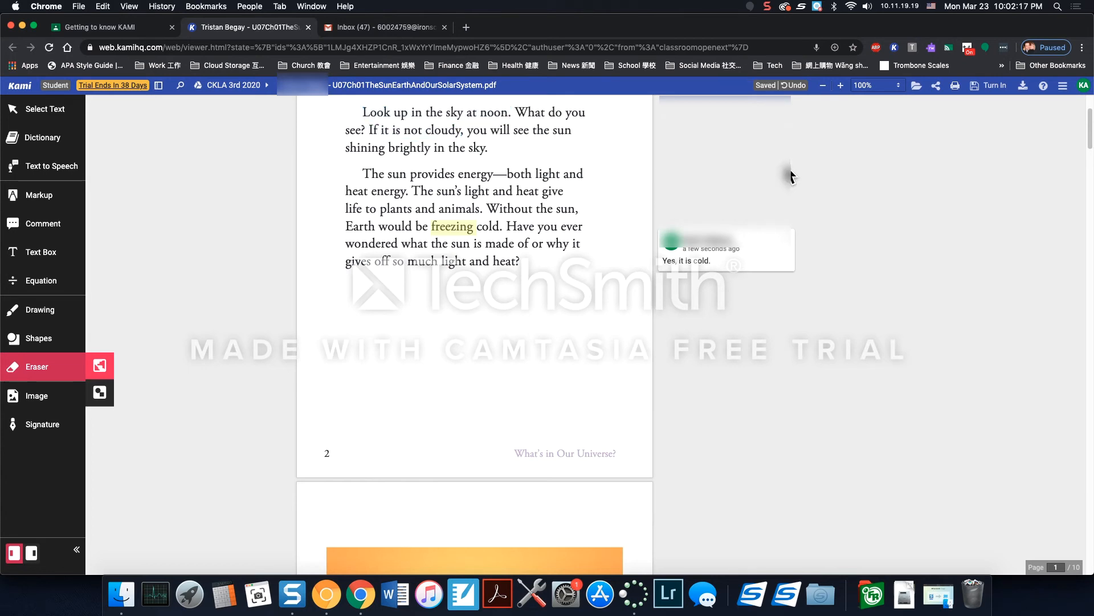
left_click(786, 243)
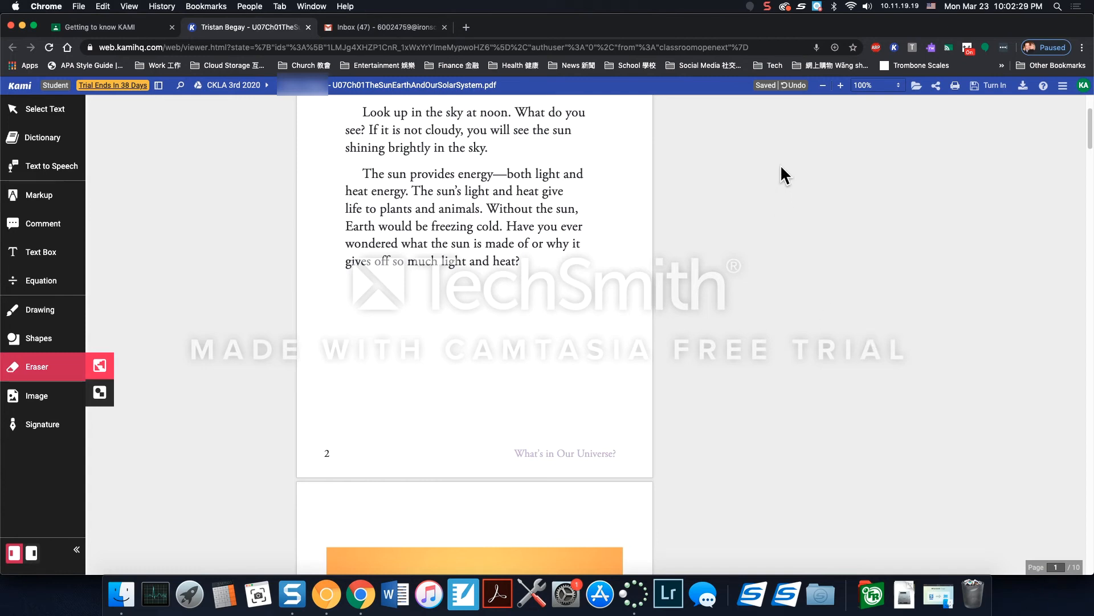
Step: Save the annotated PDF to Google Drive and turn in the "Getting to know KAMI" assignment
left_click(978, 87)
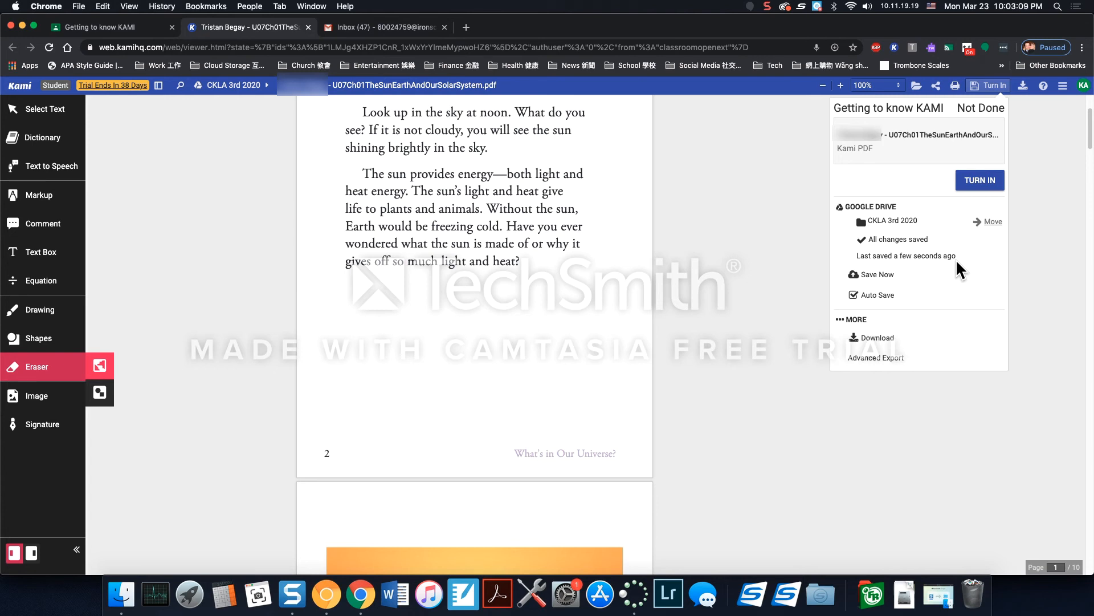
left_click(859, 273)
left_click(977, 181)
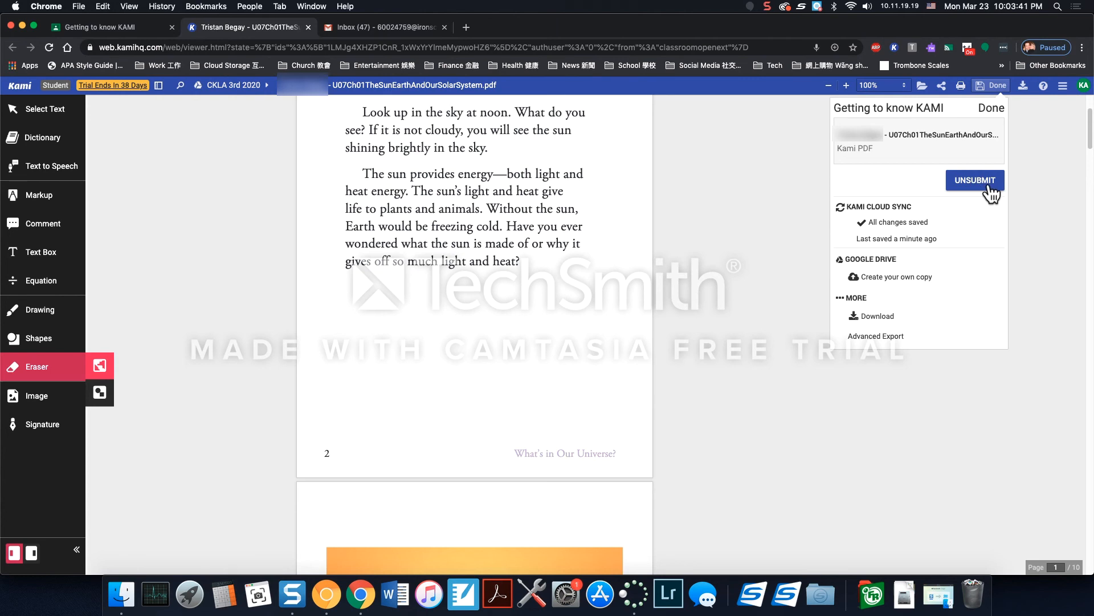
Step: Check the assignment's submission status in Google Classroom, closing the PDF preview there, and return to Kami
left_click(102, 30)
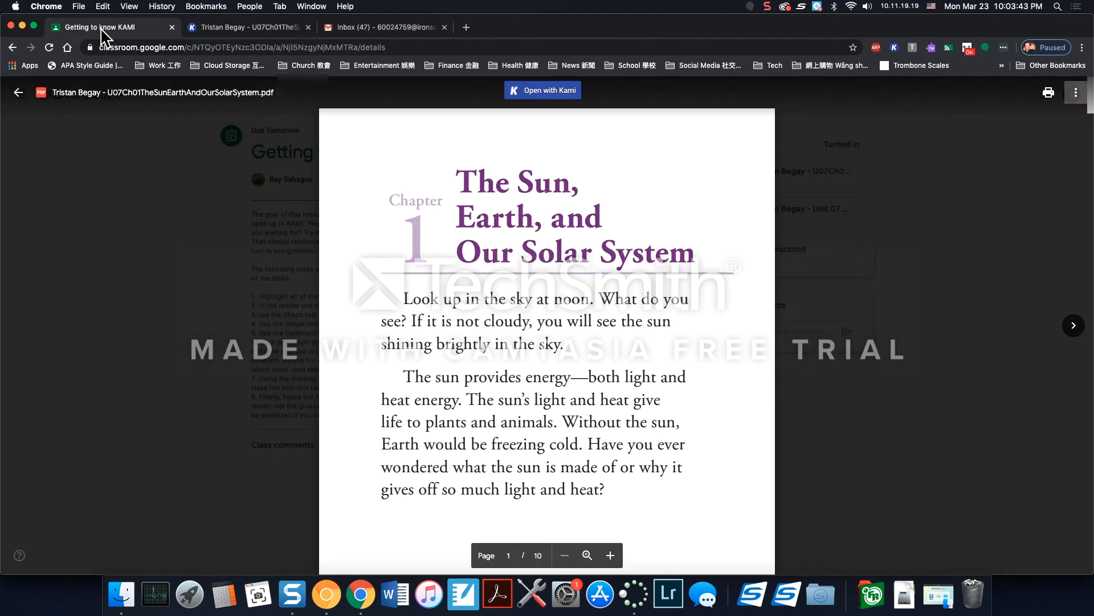
left_click(18, 97)
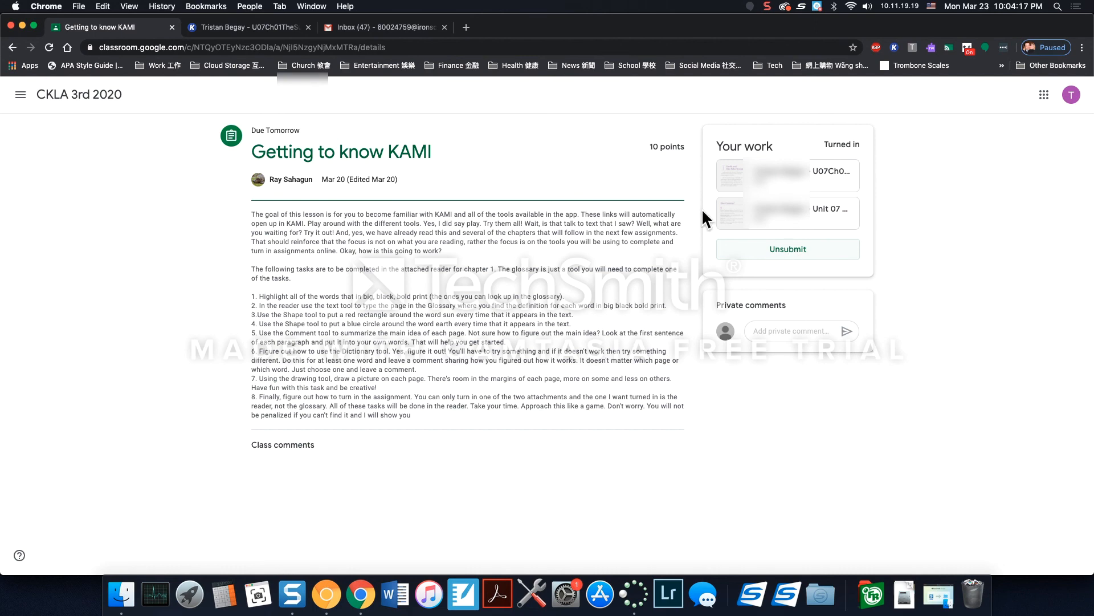
left_click(237, 34)
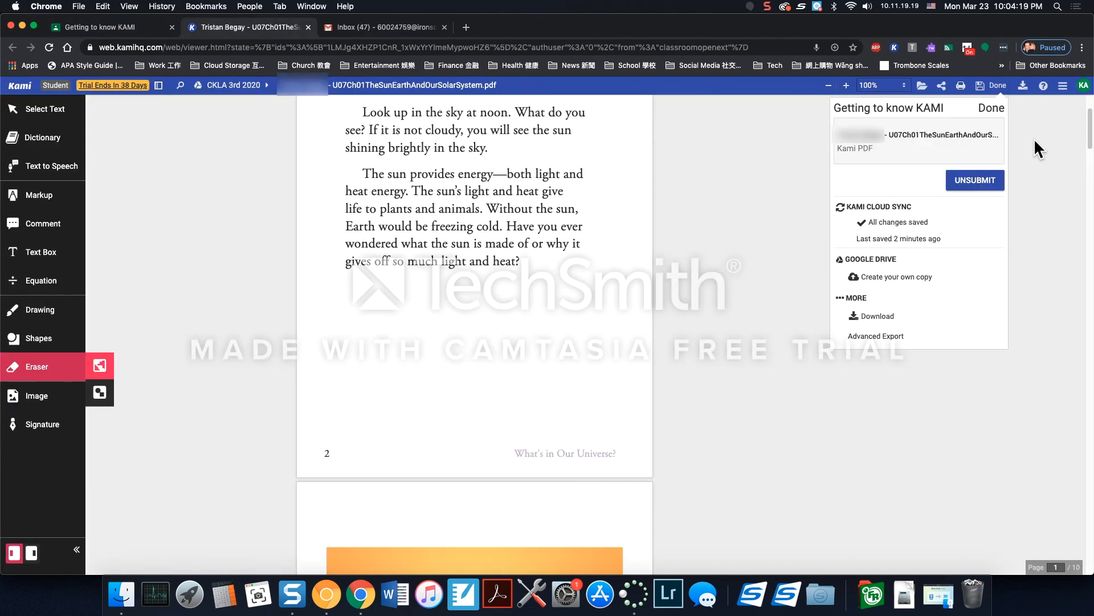
Step: Unsubmit the "Getting to know KAMI" assignment, check its status in Google Classroom, and return to Kami
left_click(977, 181)
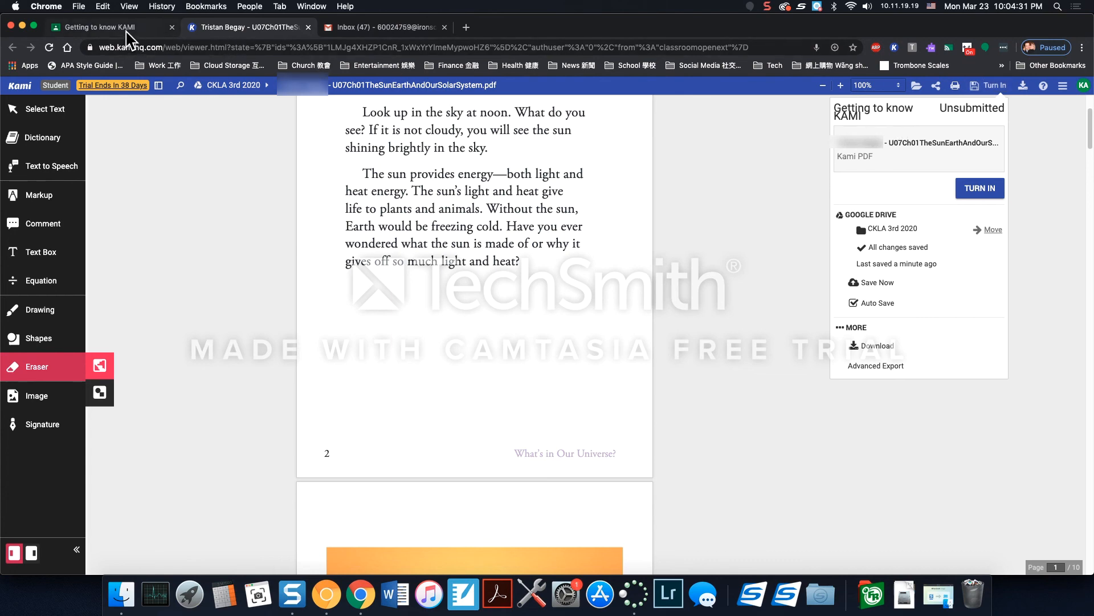
left_click(129, 38)
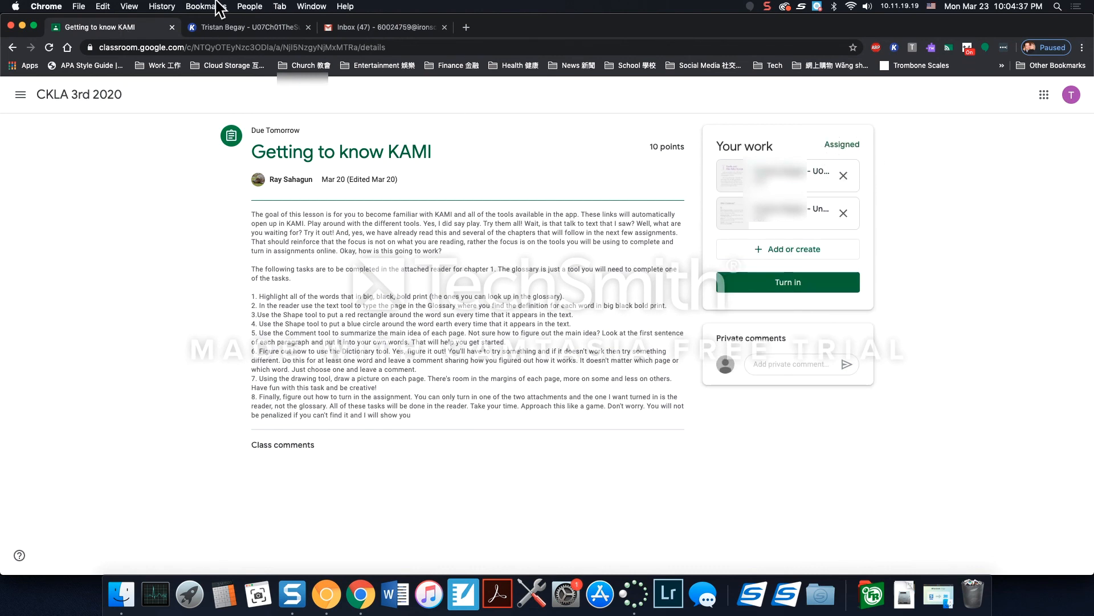
left_click(237, 31)
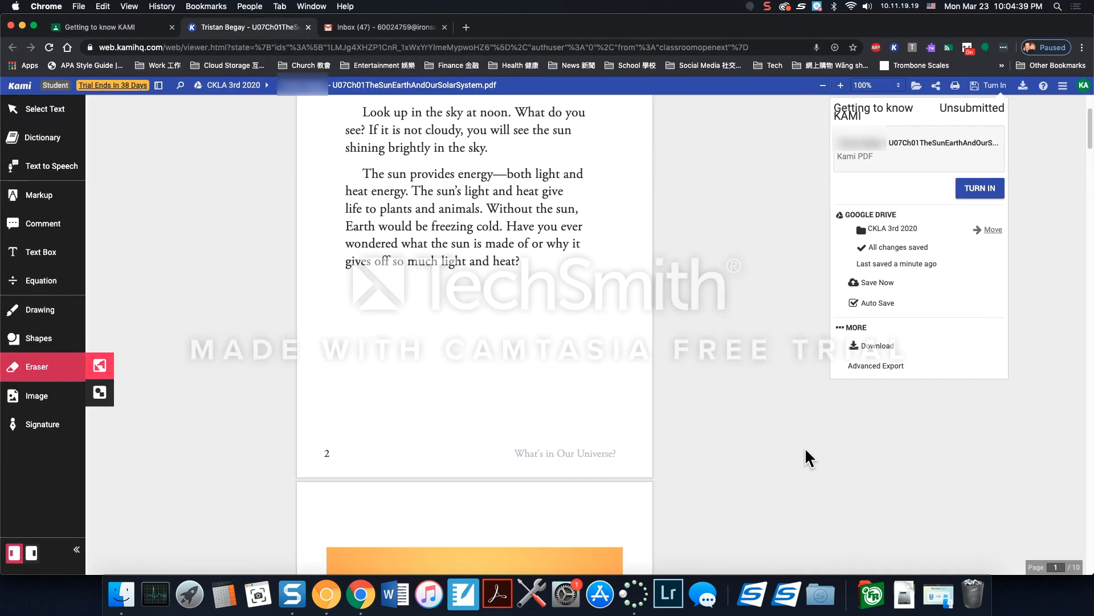